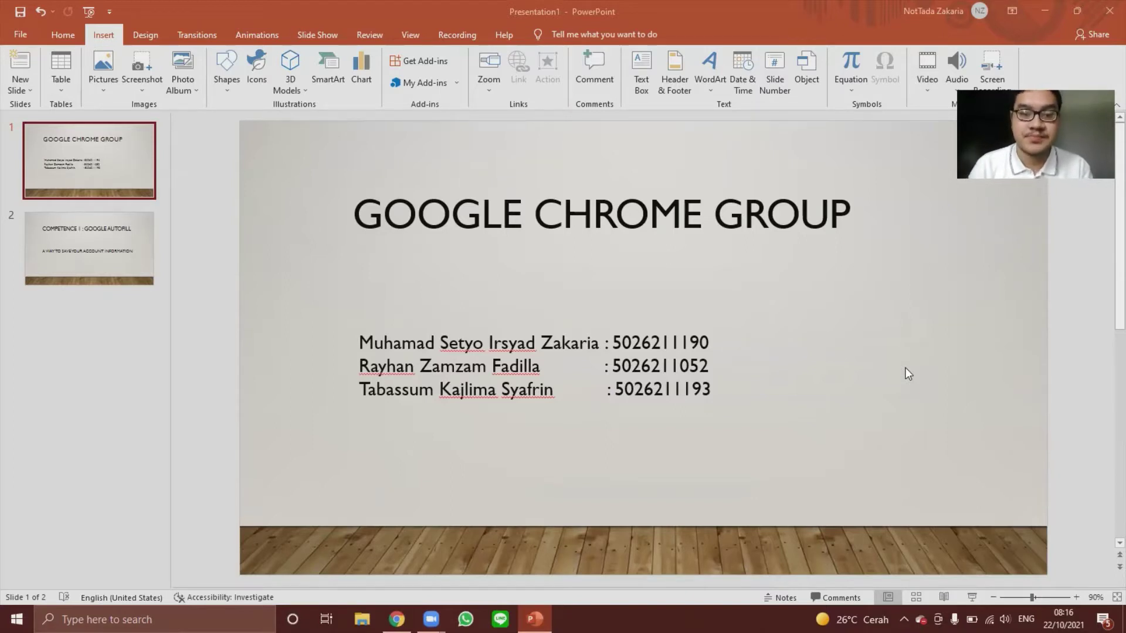
Show slide 2, 'Competence 1: Google Autofill', in the PowerPoint deck.
left_click(64, 269)
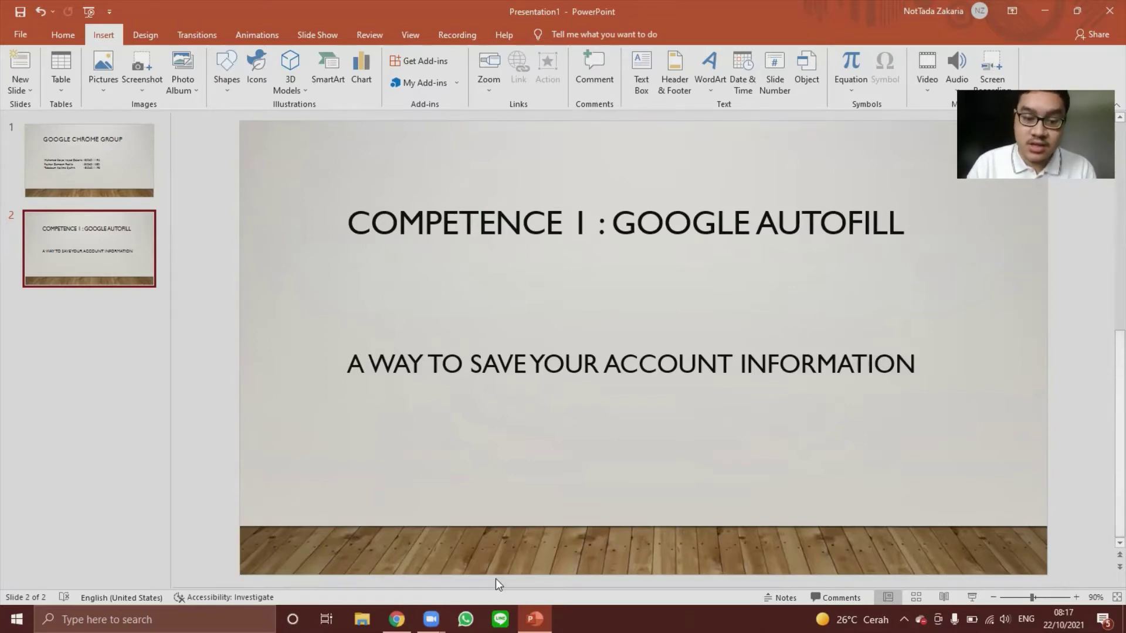
In Chrome, Google 'my its classroom' and open the myITS Classroom result at classroom.its.ac.id.
left_click(396, 619)
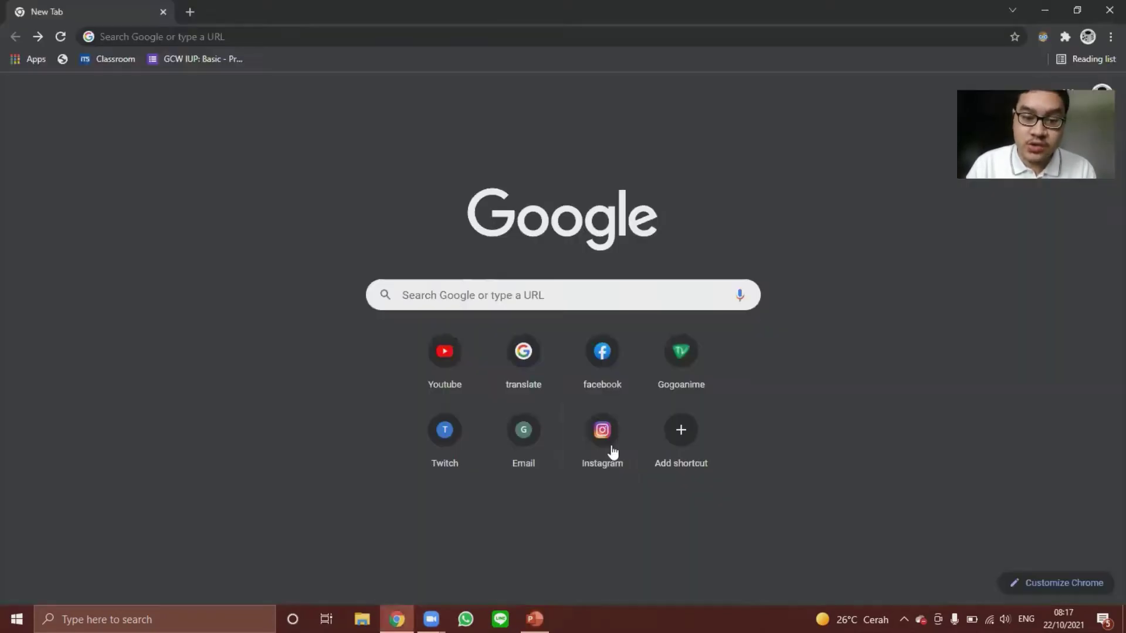
left_click(666, 292)
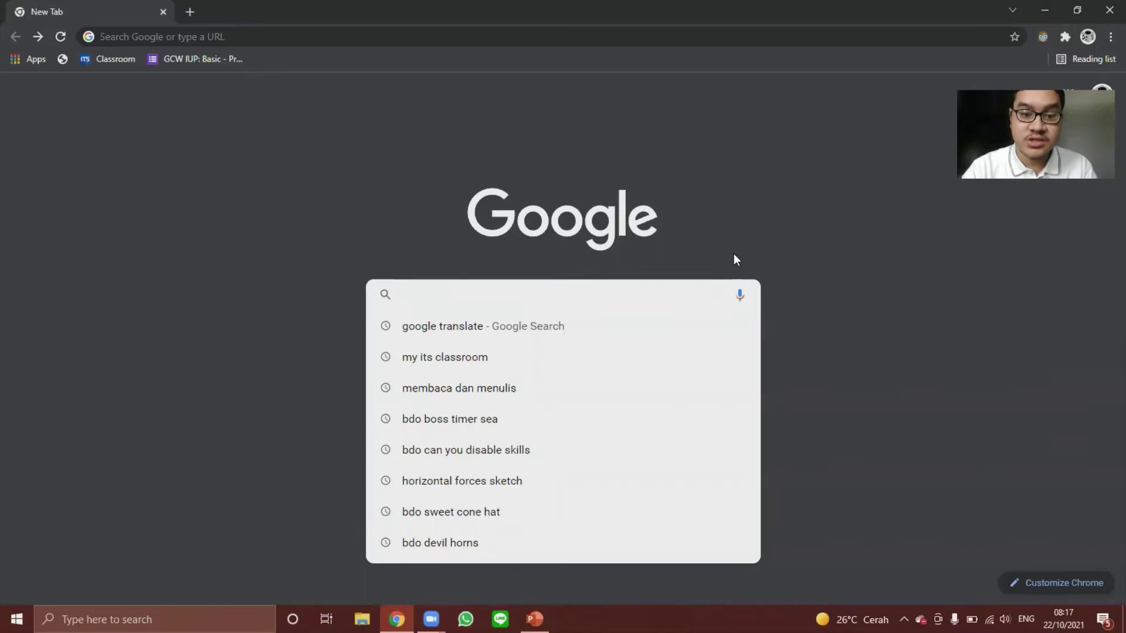
type("my its classroom")
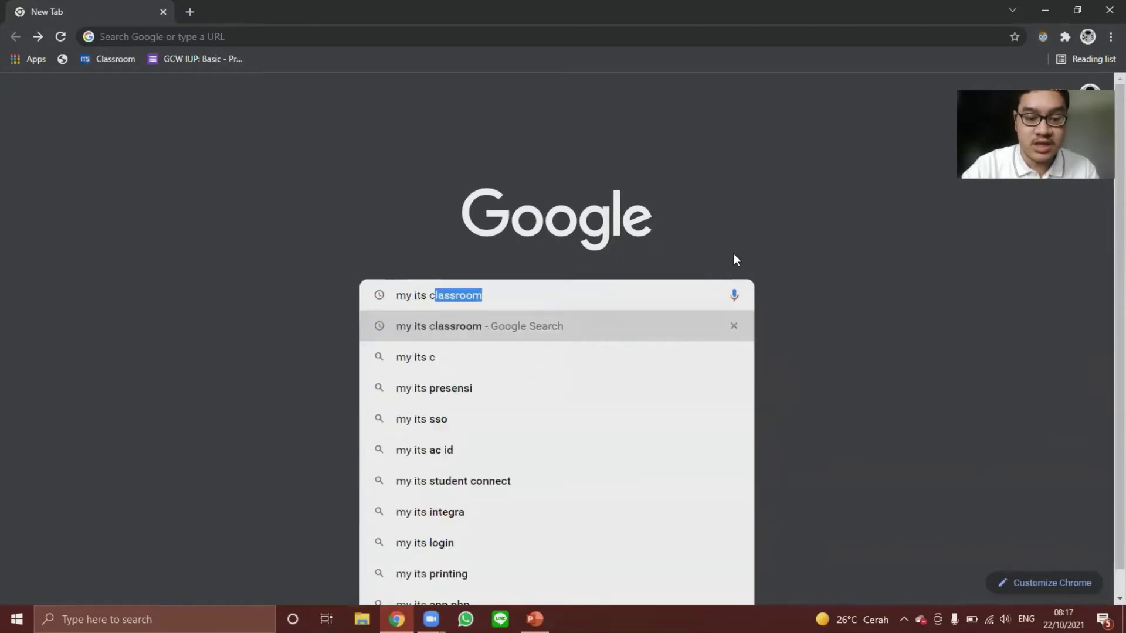
key("Return")
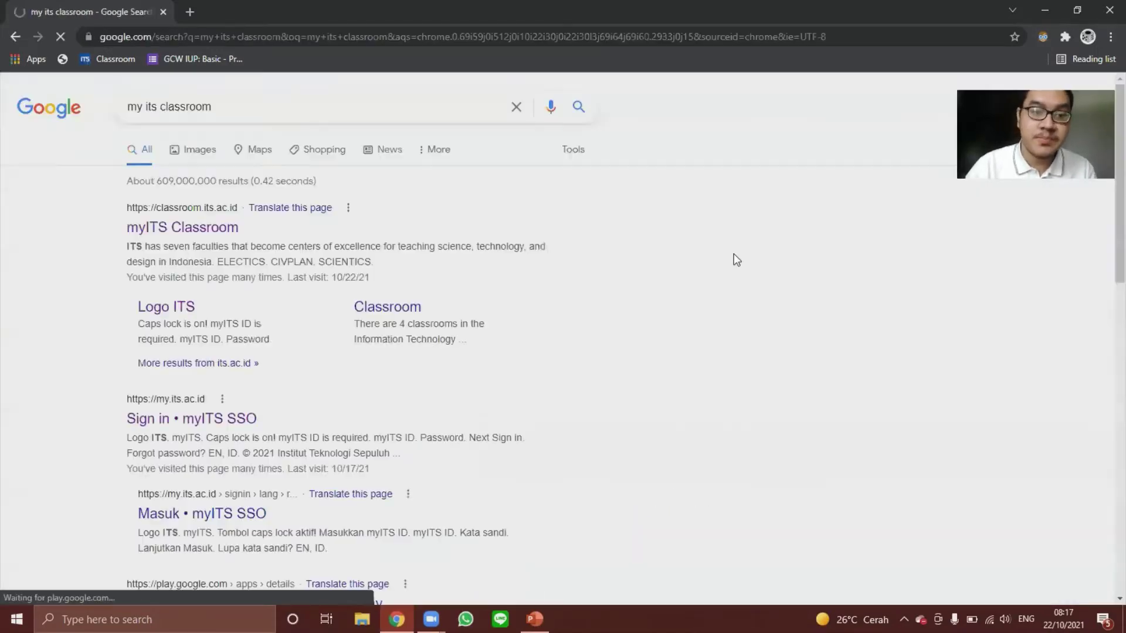
left_click(193, 234)
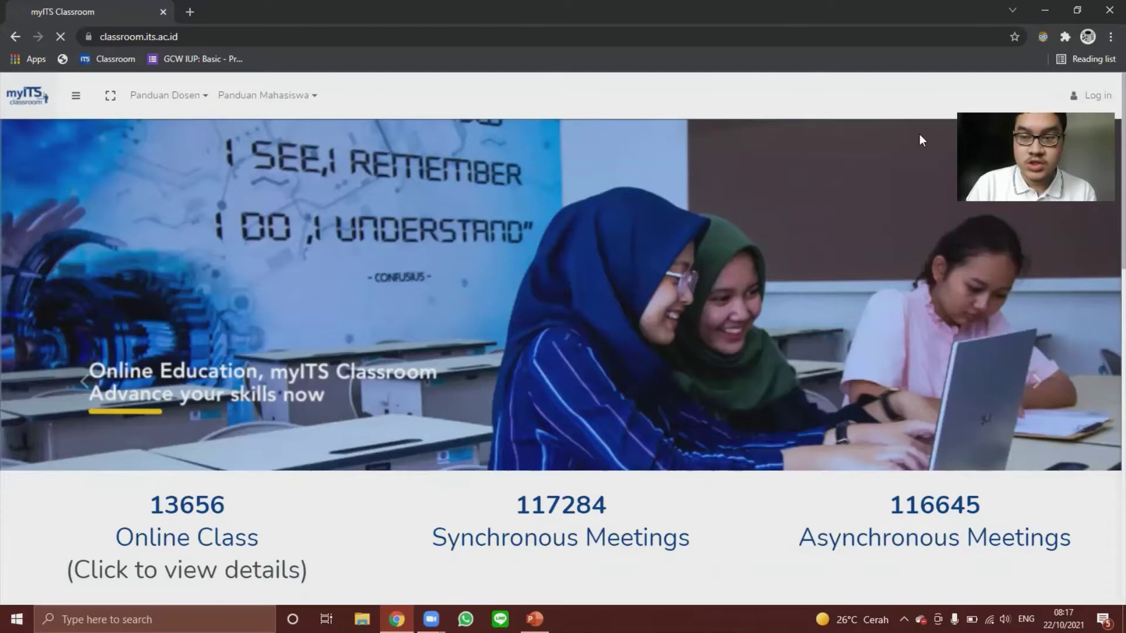
Sign in through myITS SSO with the student's myITS ID and account password.
left_click(537, 307)
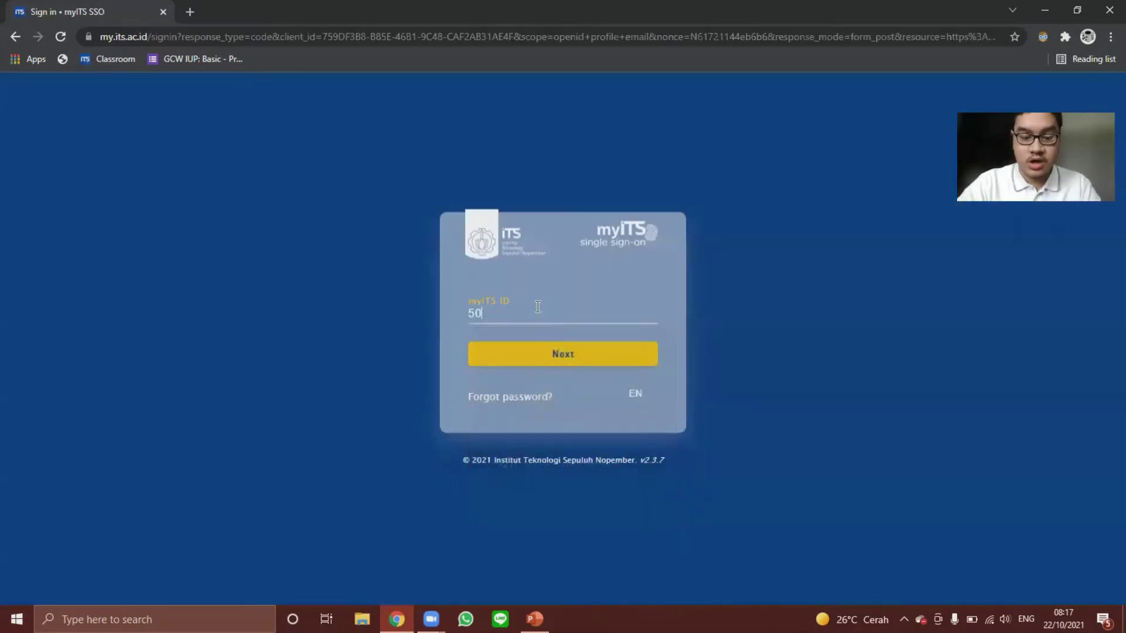
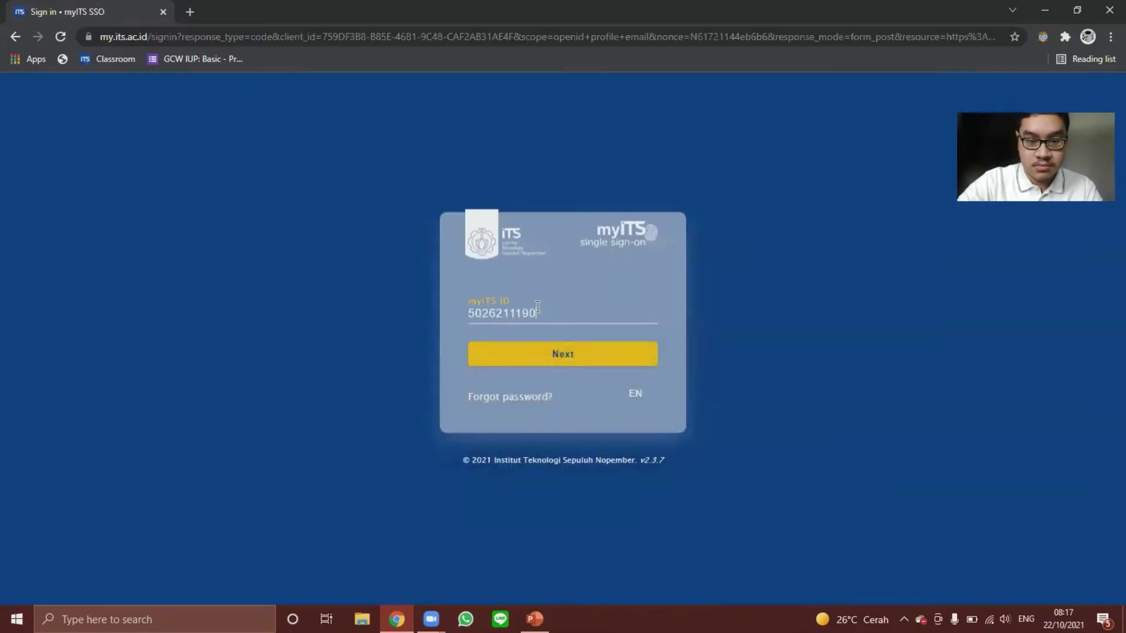
left_click(561, 352)
left_click(586, 333)
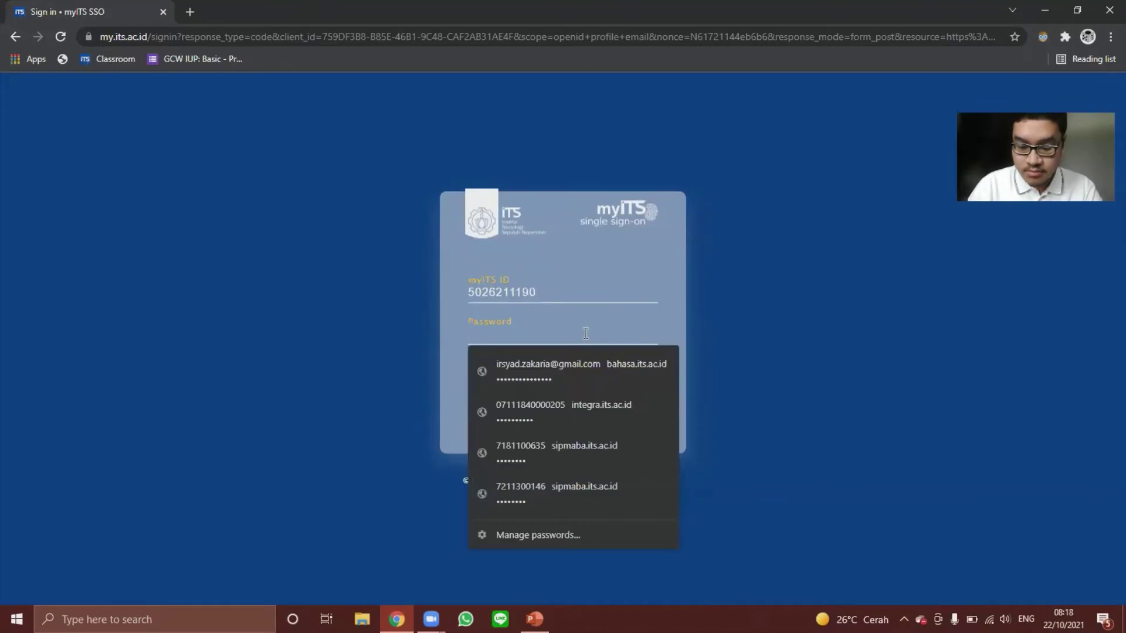
type("••")
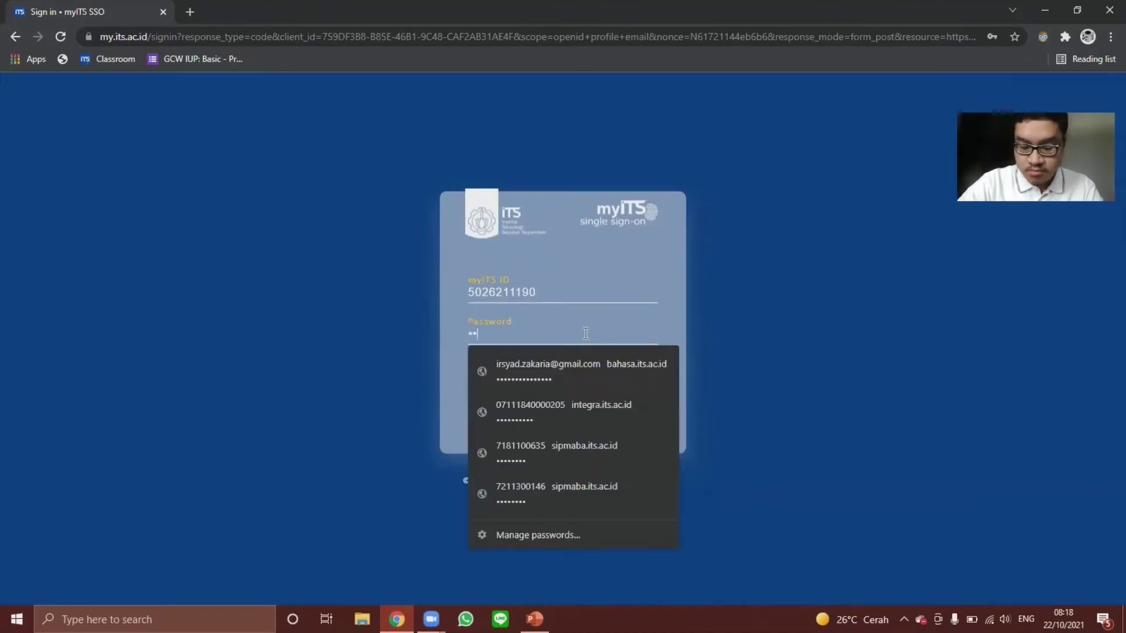
type("••••••")
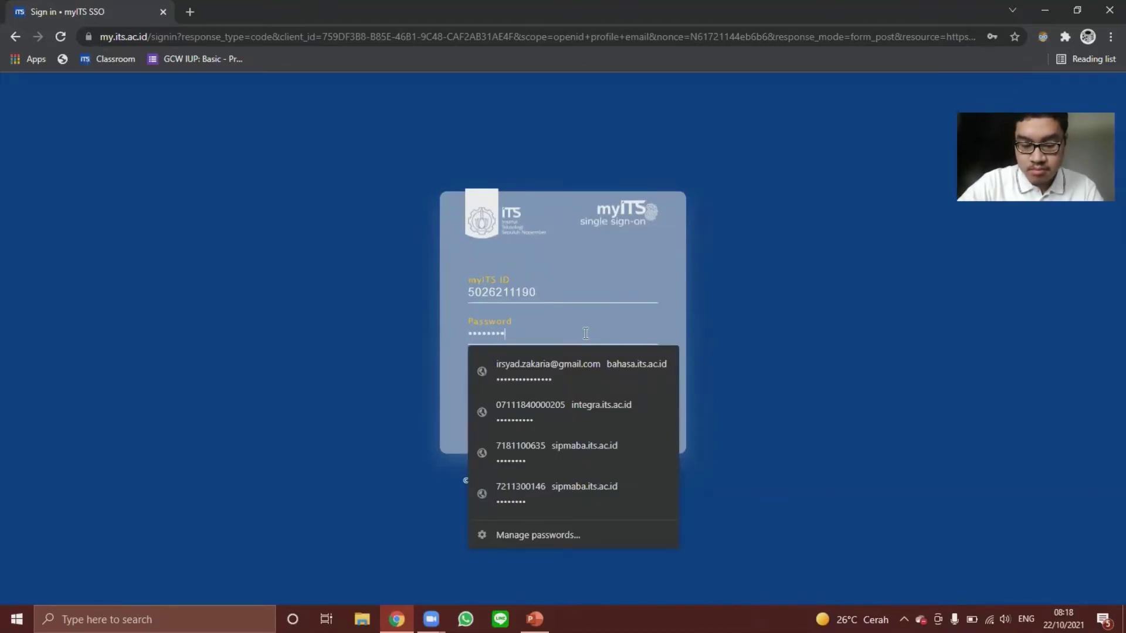
type("••")
key("Return")
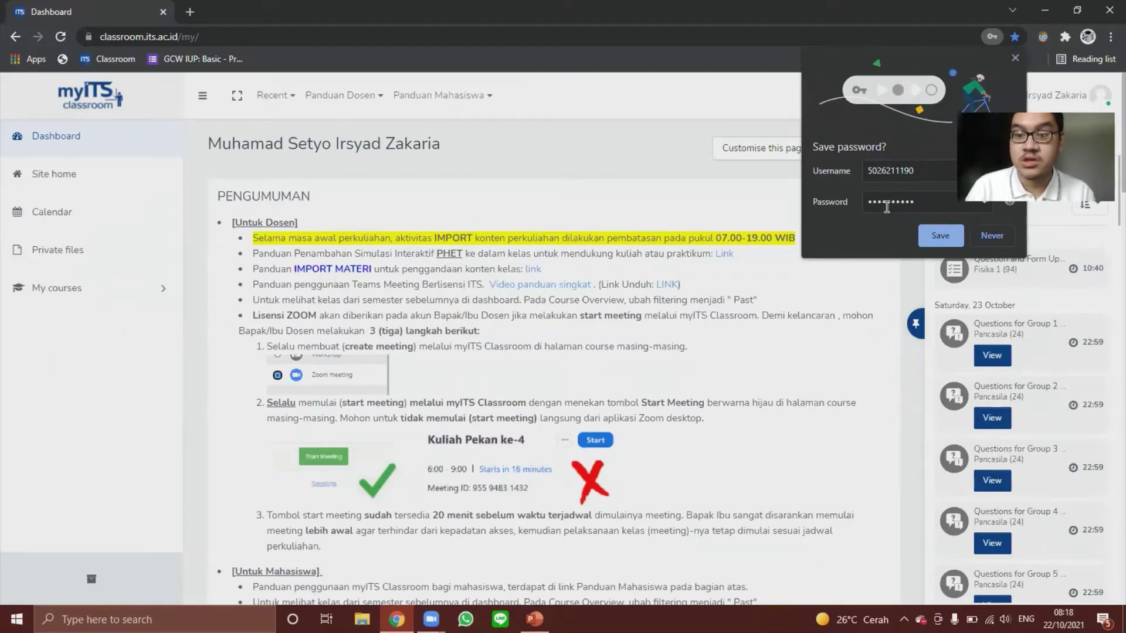
Save the myITS password in Chrome, then reopen myITS Classroom via a new-tab search.
left_click(939, 236)
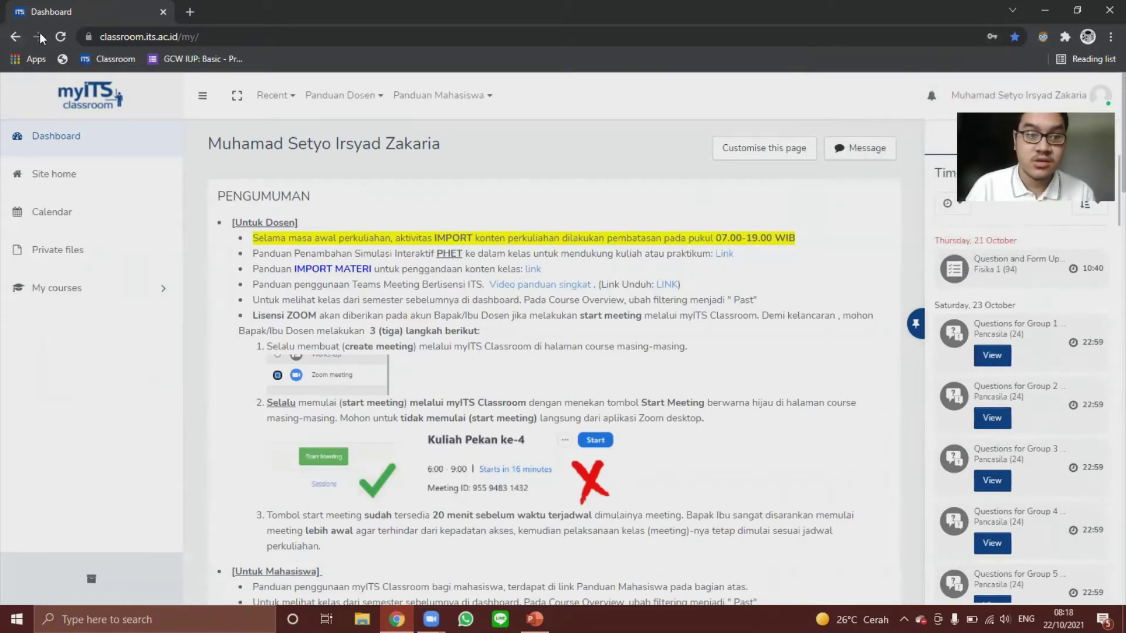
left_click(189, 12)
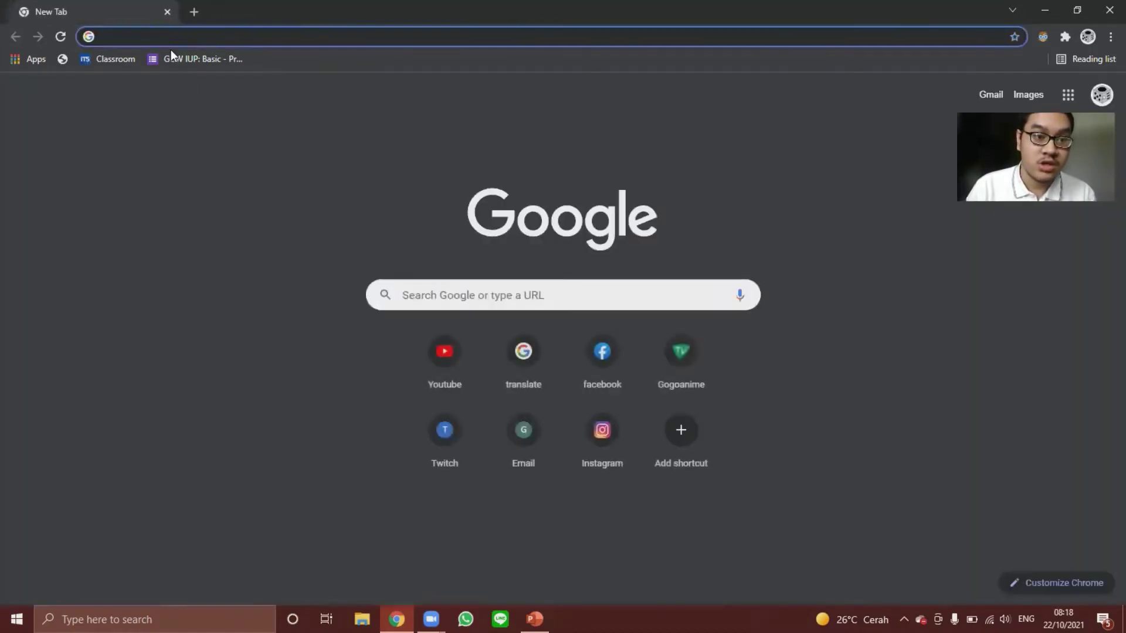
left_click(433, 285)
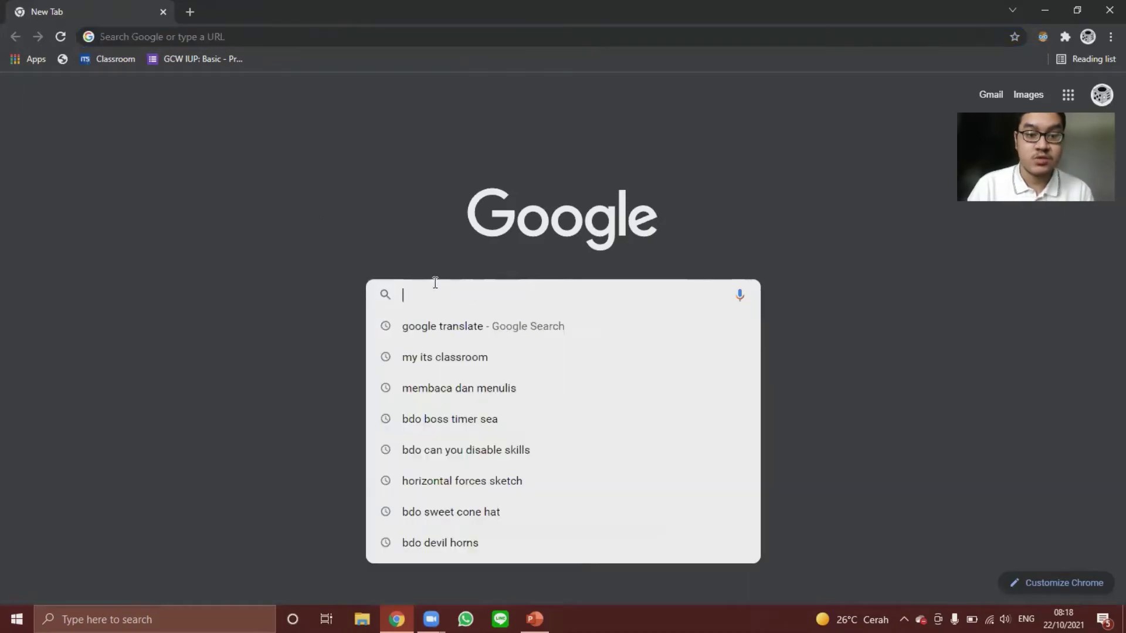
type("my its classroom")
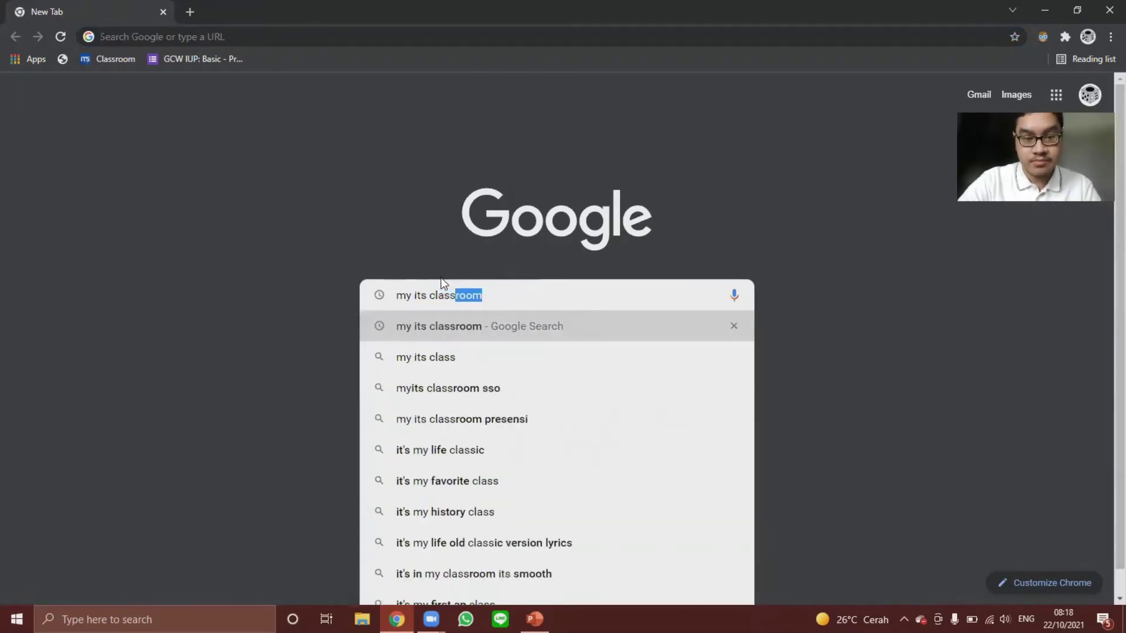
key("Return")
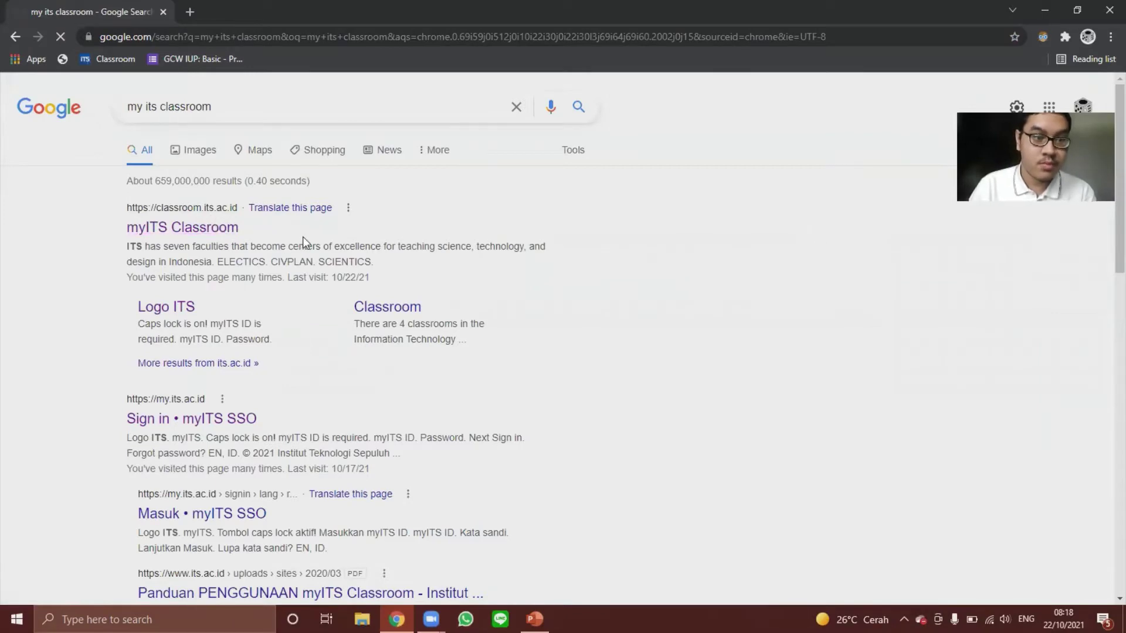
left_click(157, 226)
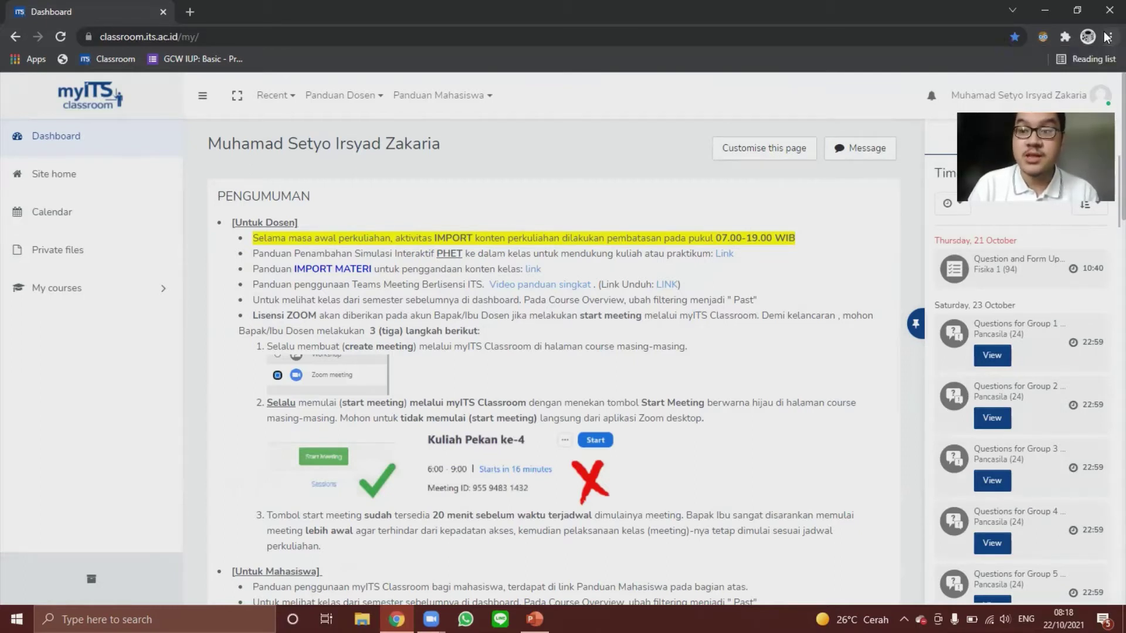
Go to Settings > Autofill > Passwords and view the actions for the my.its.ac.id entry.
left_click(1106, 38)
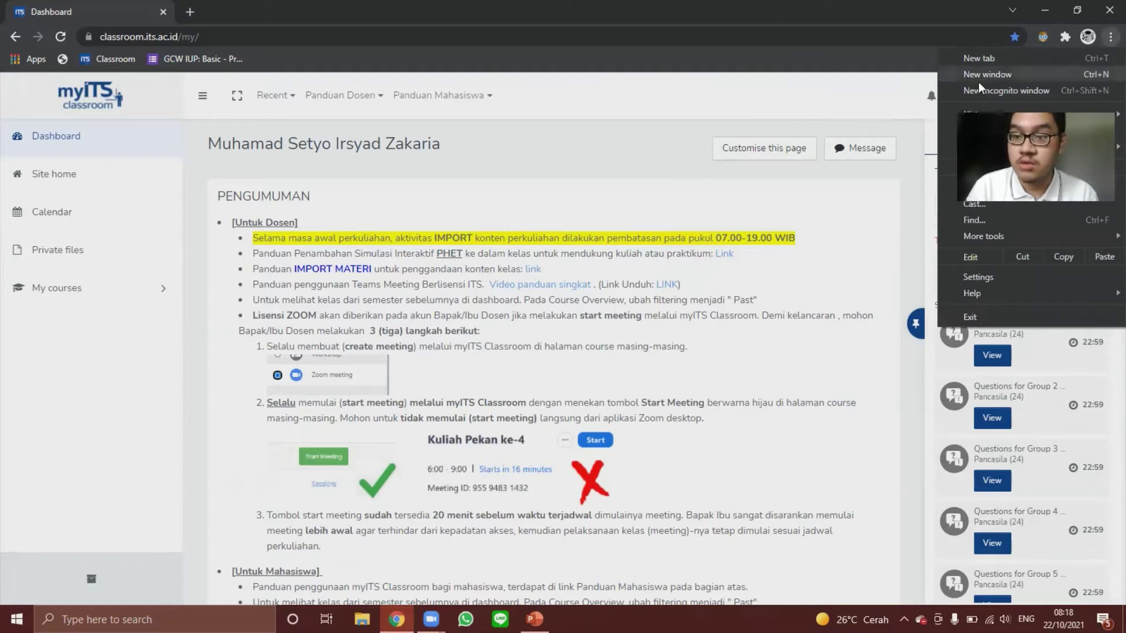
left_click(977, 276)
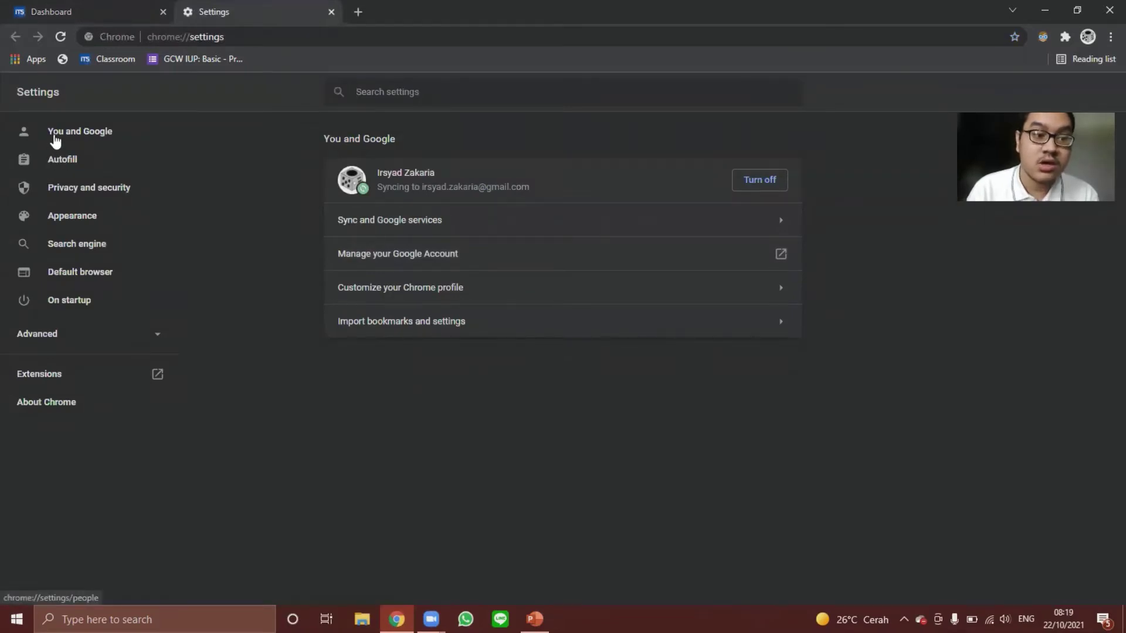
left_click(88, 169)
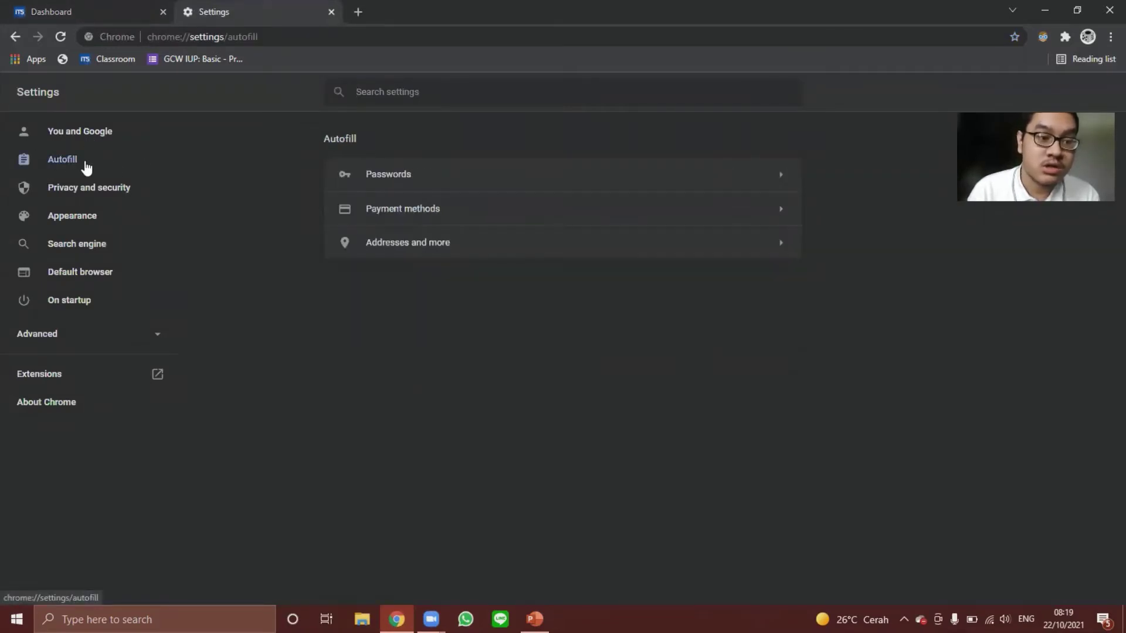
left_click(366, 177)
scroll(553, 286, "down", 6)
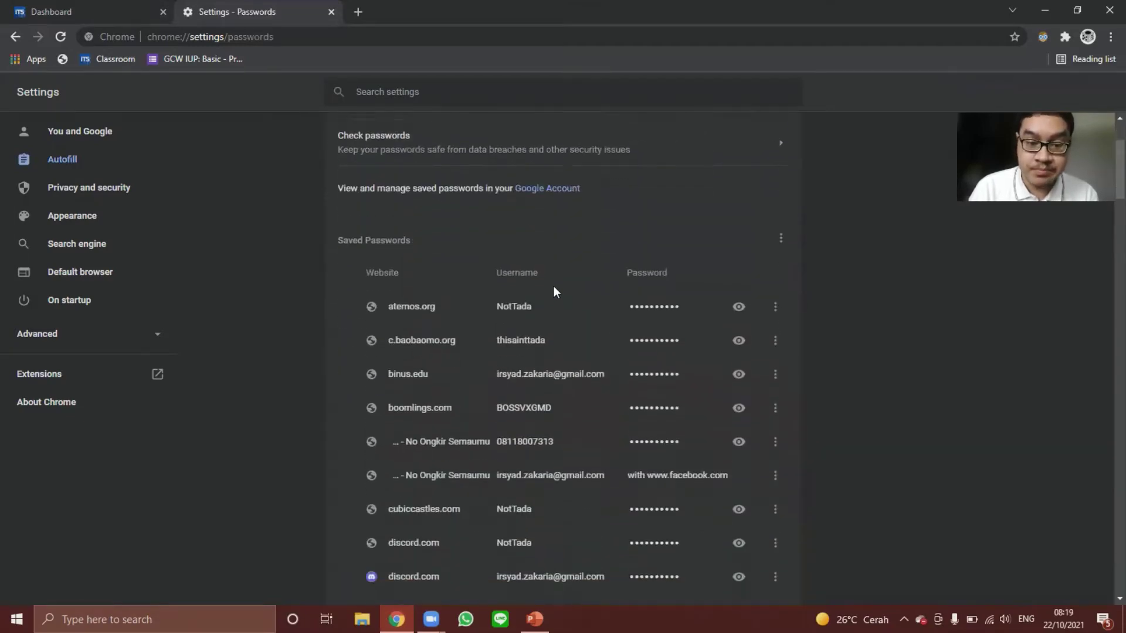
scroll(550, 300, "down", 18)
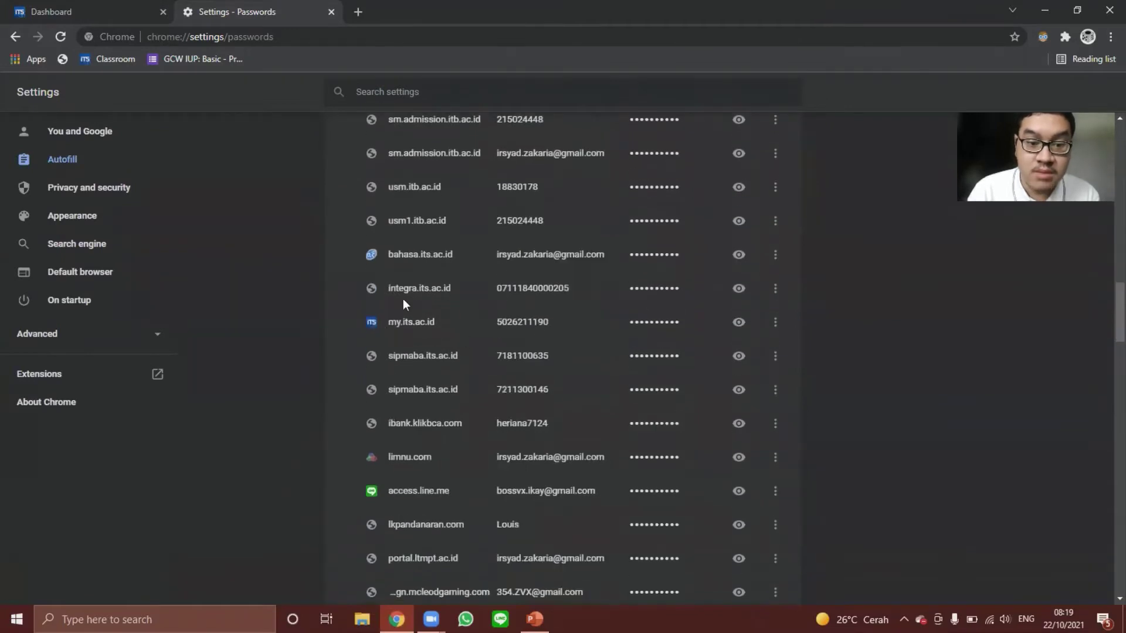
left_click(775, 321)
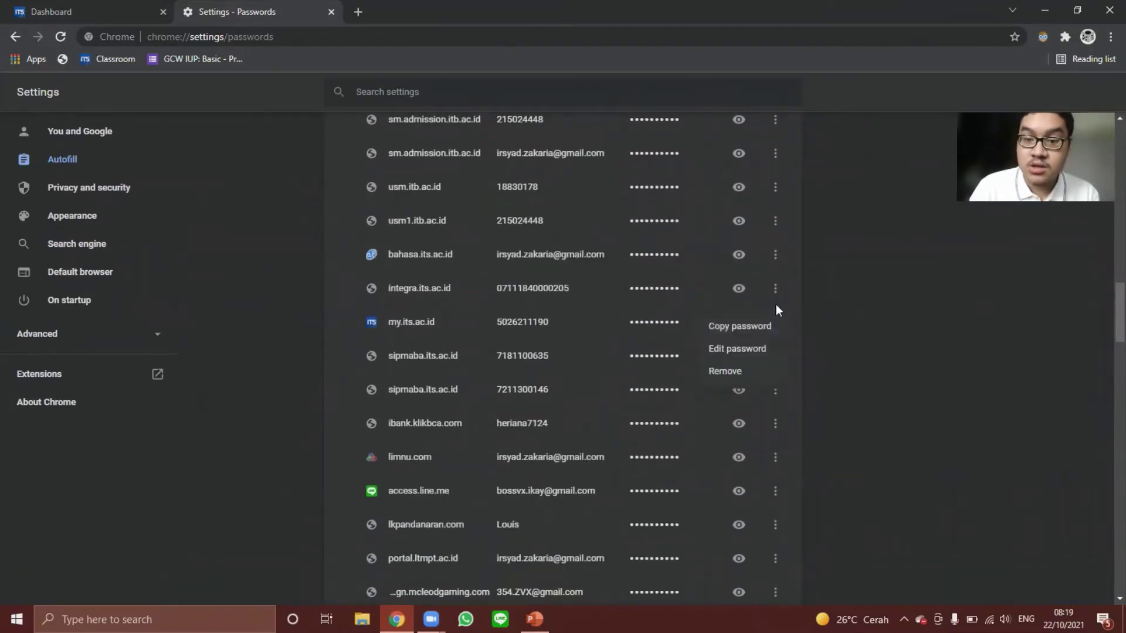
left_click(733, 374)
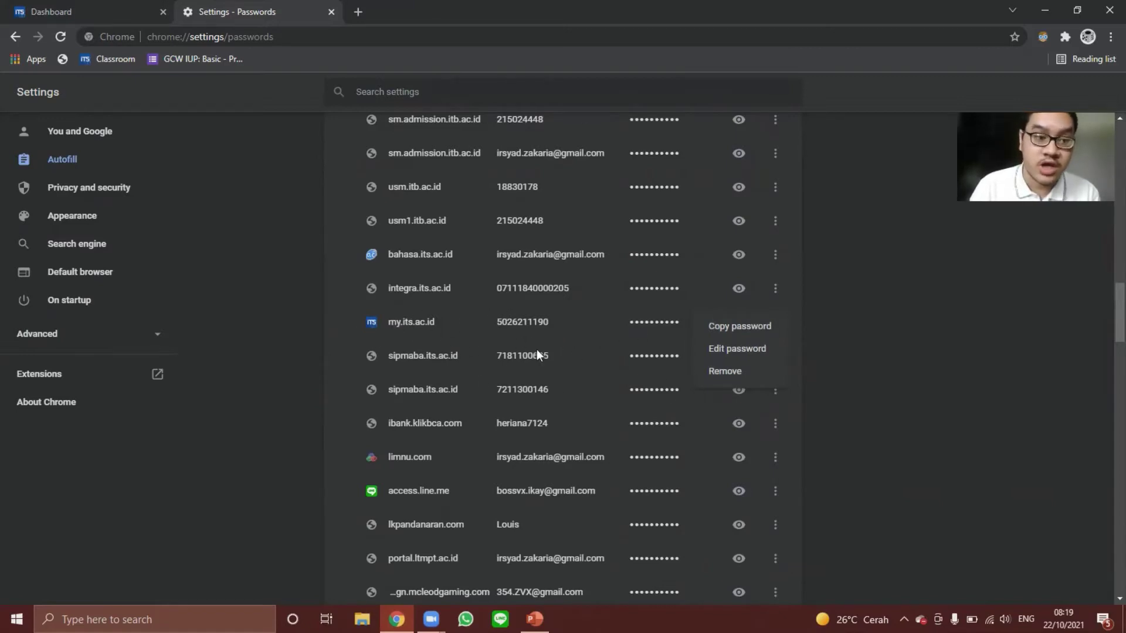
left_click(257, 269)
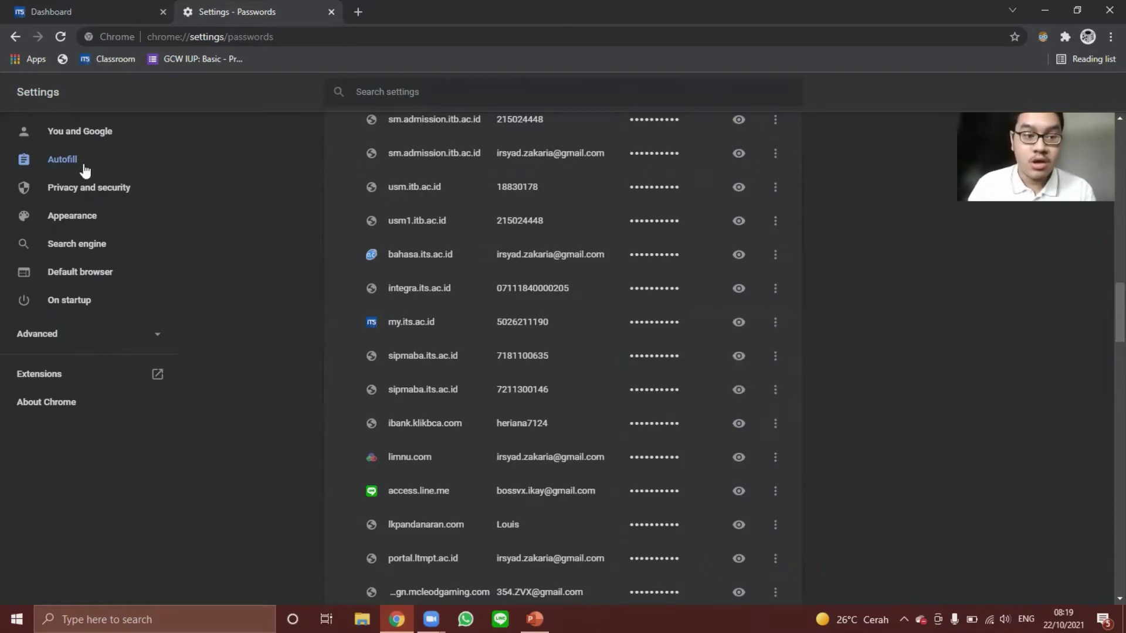
Return from the saved passwords list to the Autofill settings page.
left_click(80, 165)
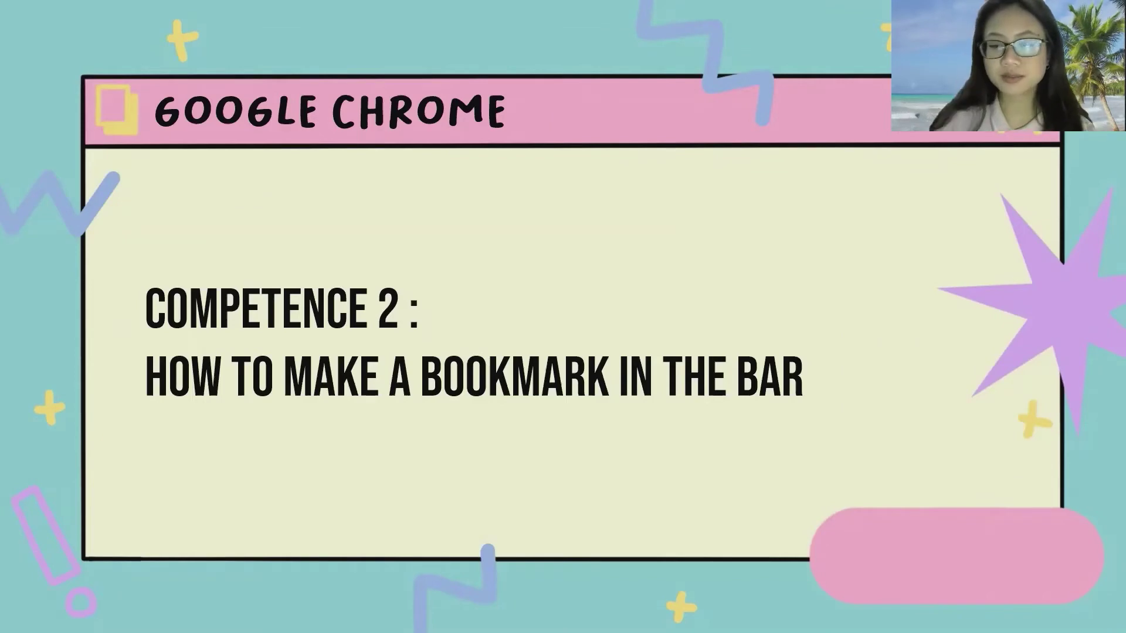
Advance the slideshow to the slide explaining bookmarks in the bar.
key("Right")
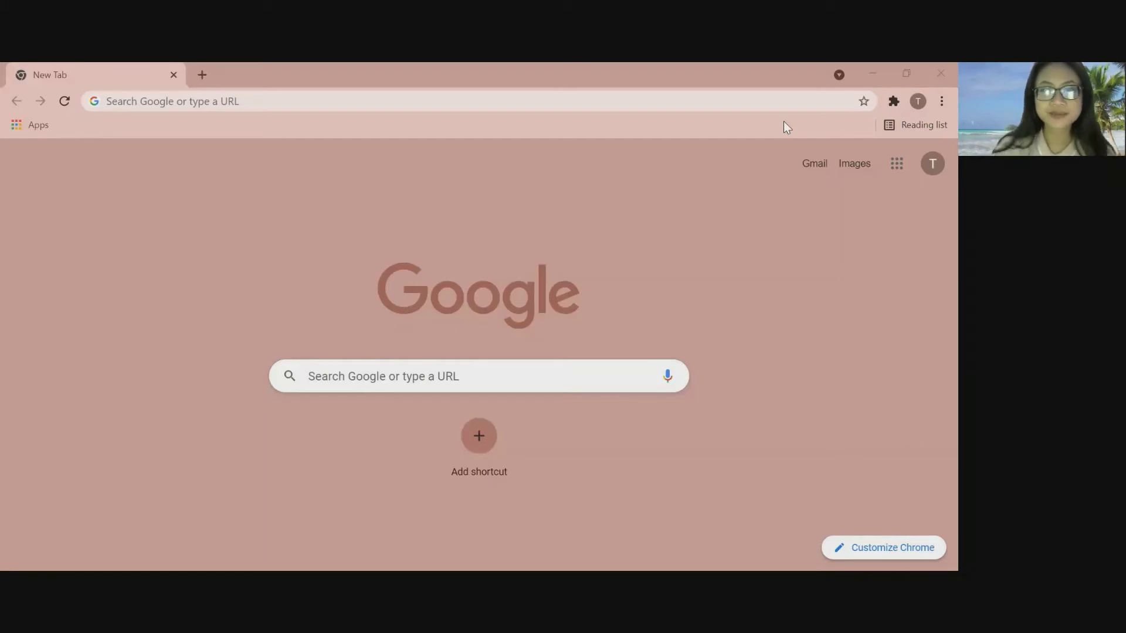
Go straight to classroom.its.ac.id by entering it in the address bar.
left_click(508, 94)
type("classr")
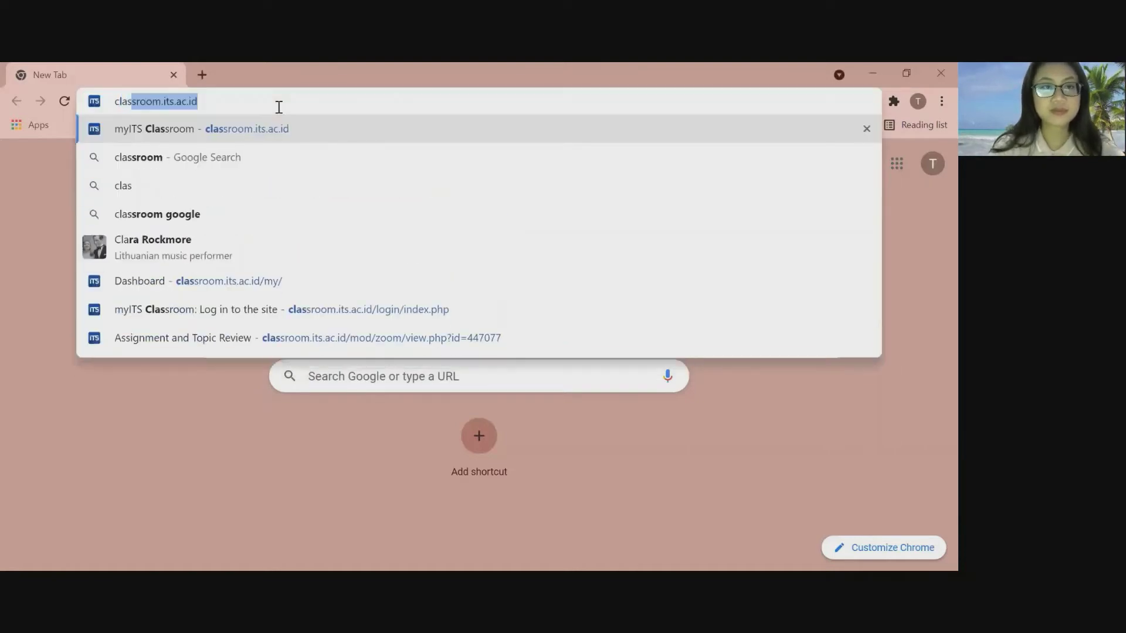
type("oom")
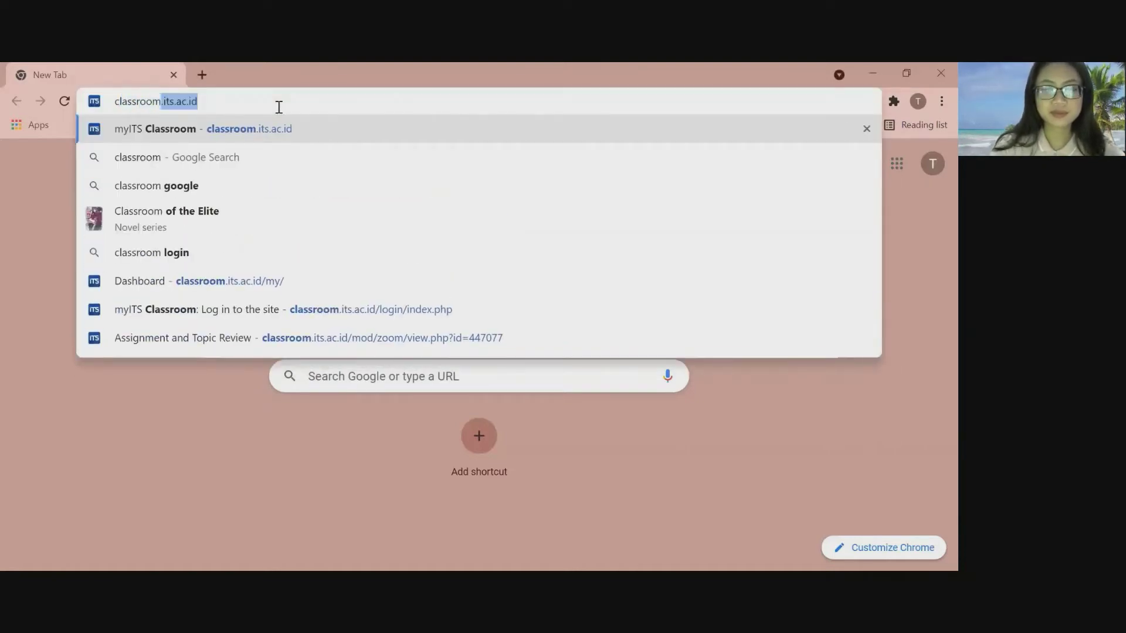
type(".its.")
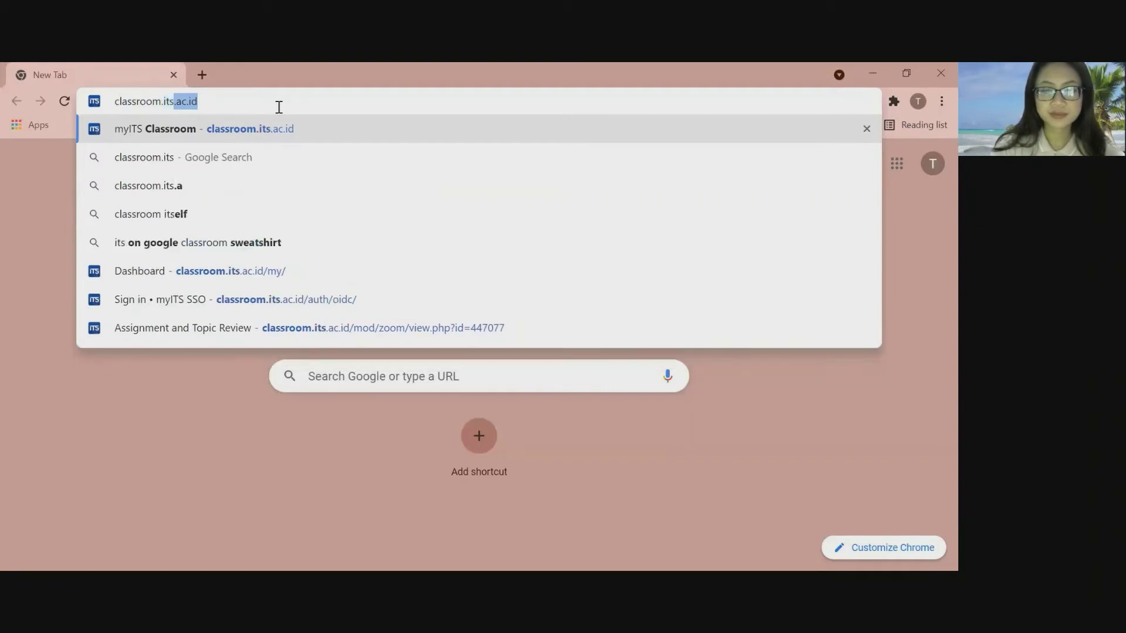
type("ac")
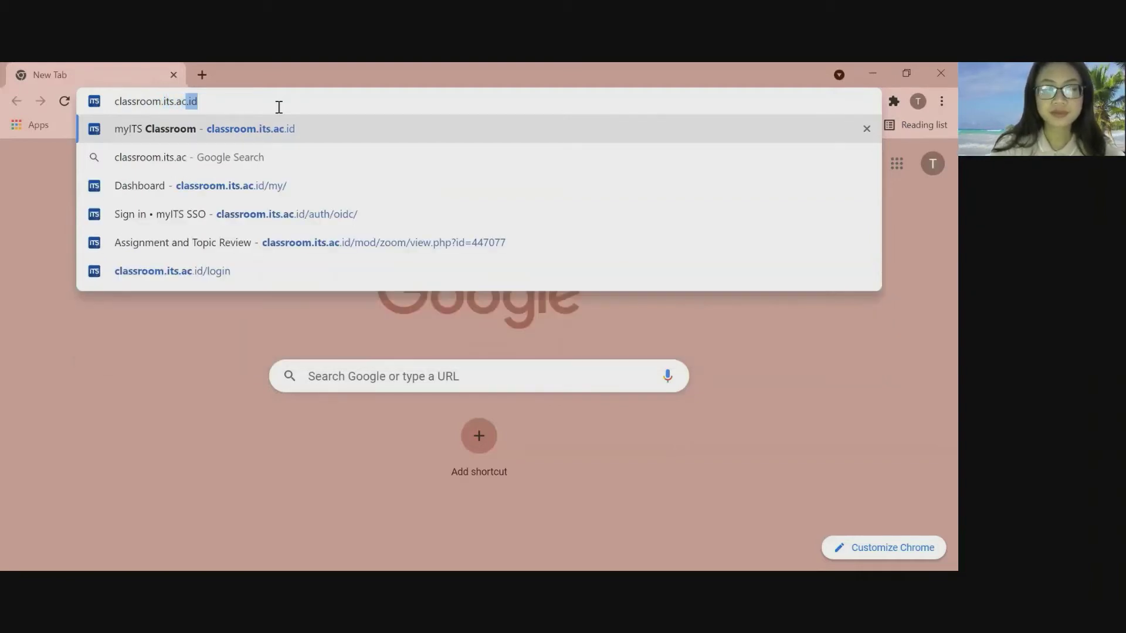
type(".id")
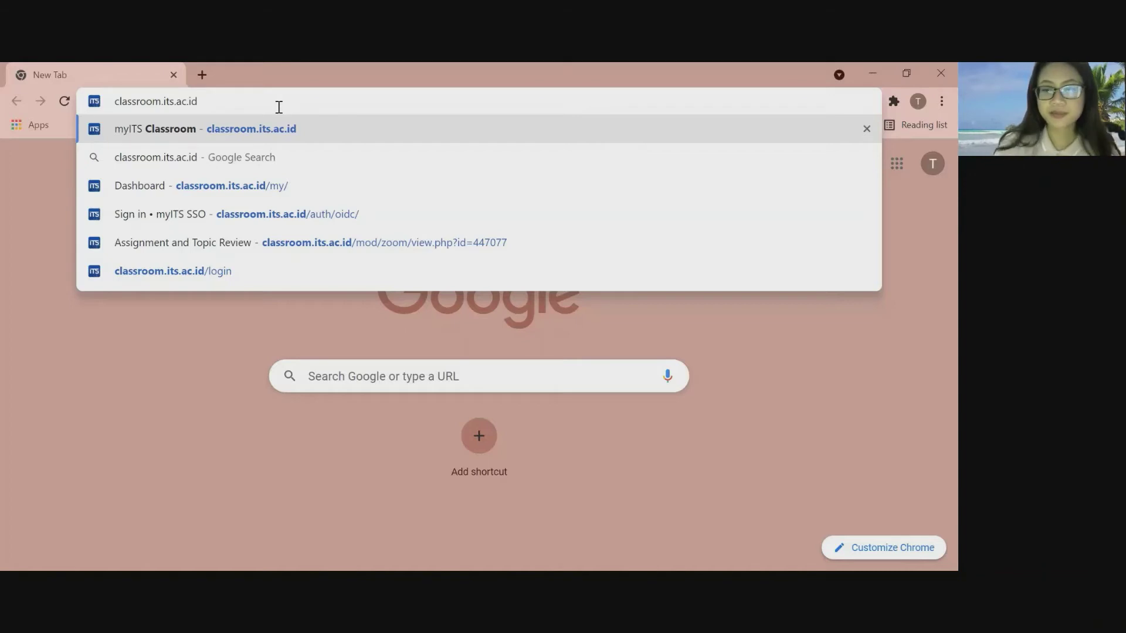
key("Return")
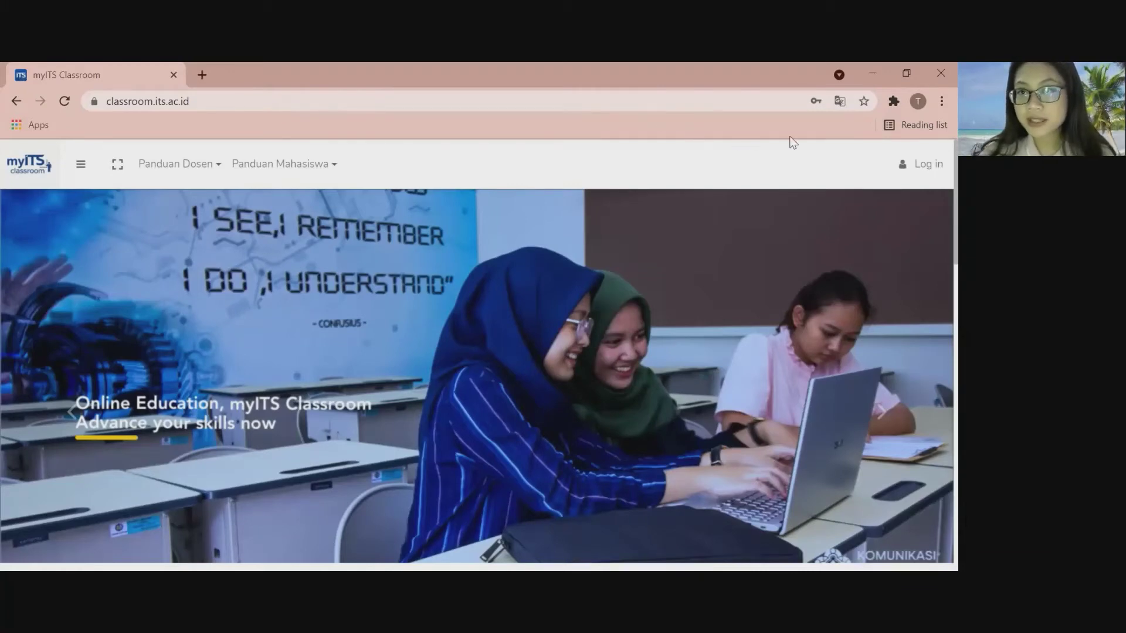
Bookmark the myITS Classroom page with the address-bar star and confirm it.
left_click(862, 103)
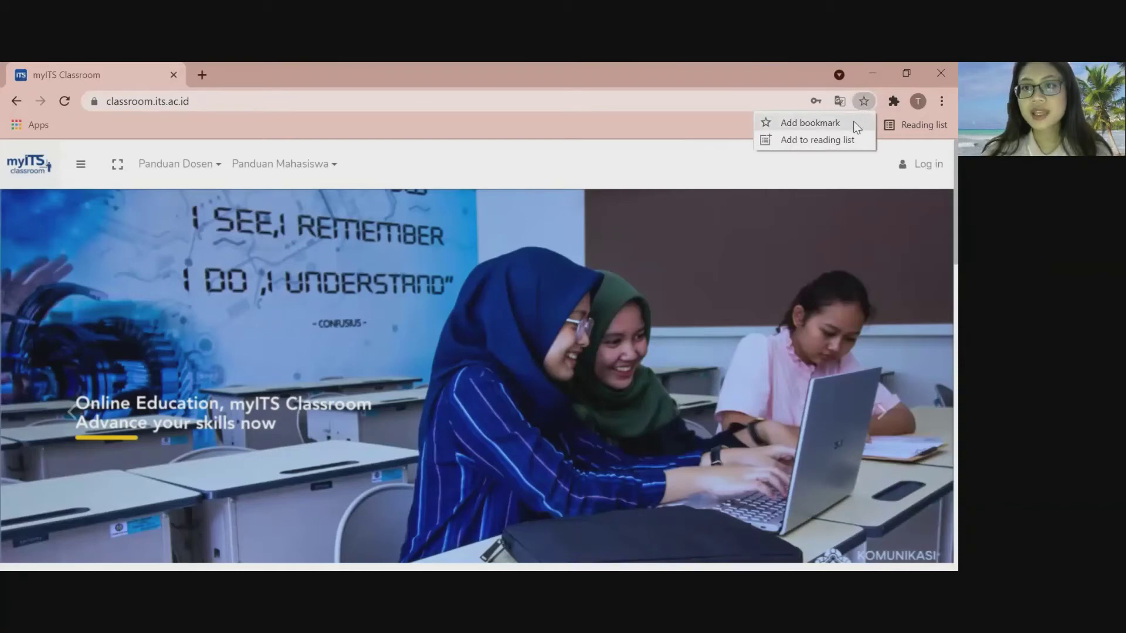
left_click(821, 124)
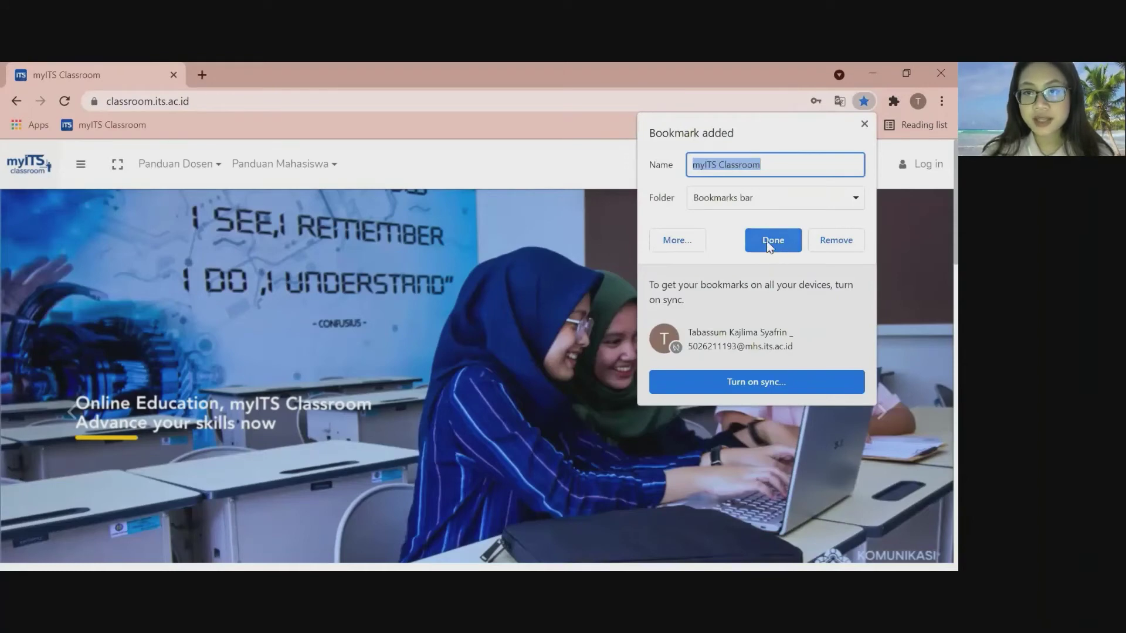
left_click(769, 240)
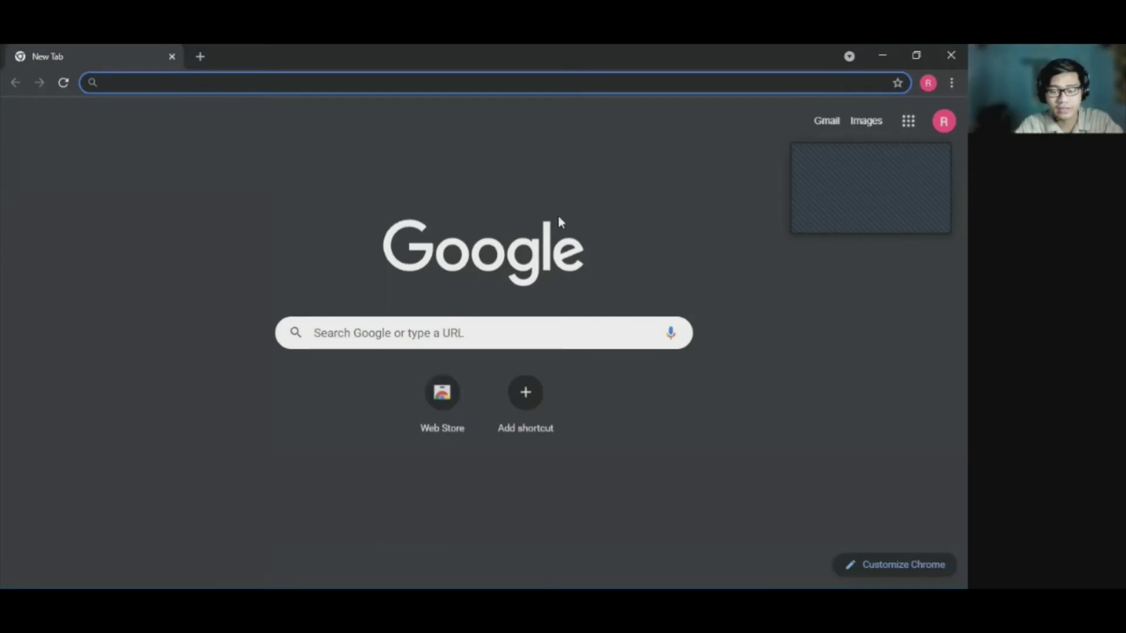
Google 'mendeley web importer' and open Mendeley's Web Importer page on mendeley.com.
type("me")
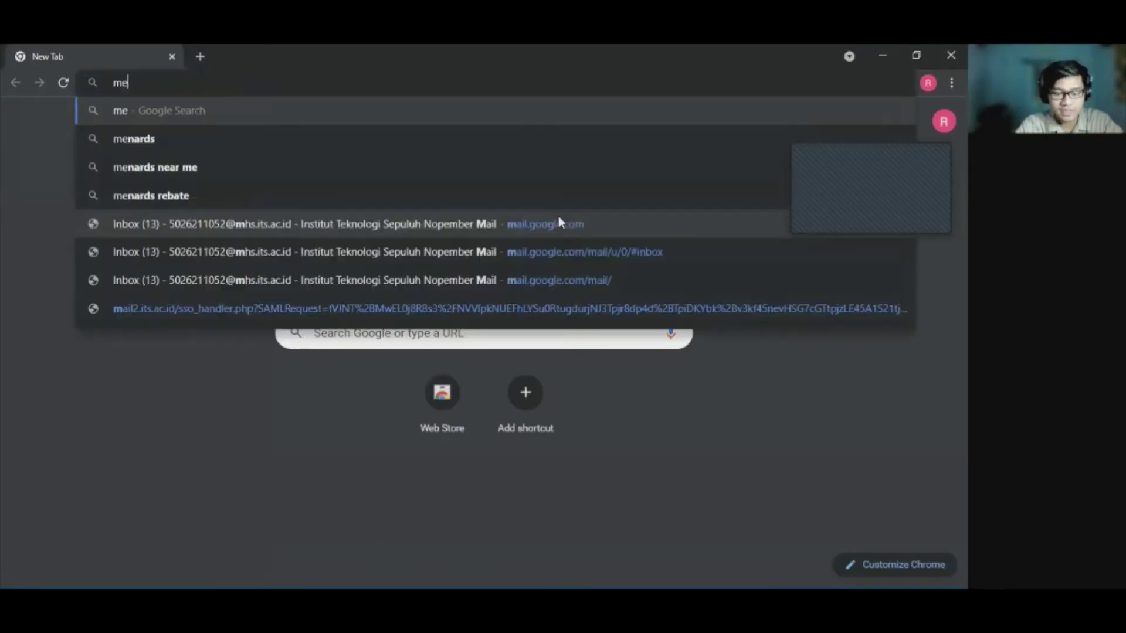
type("ndeley ")
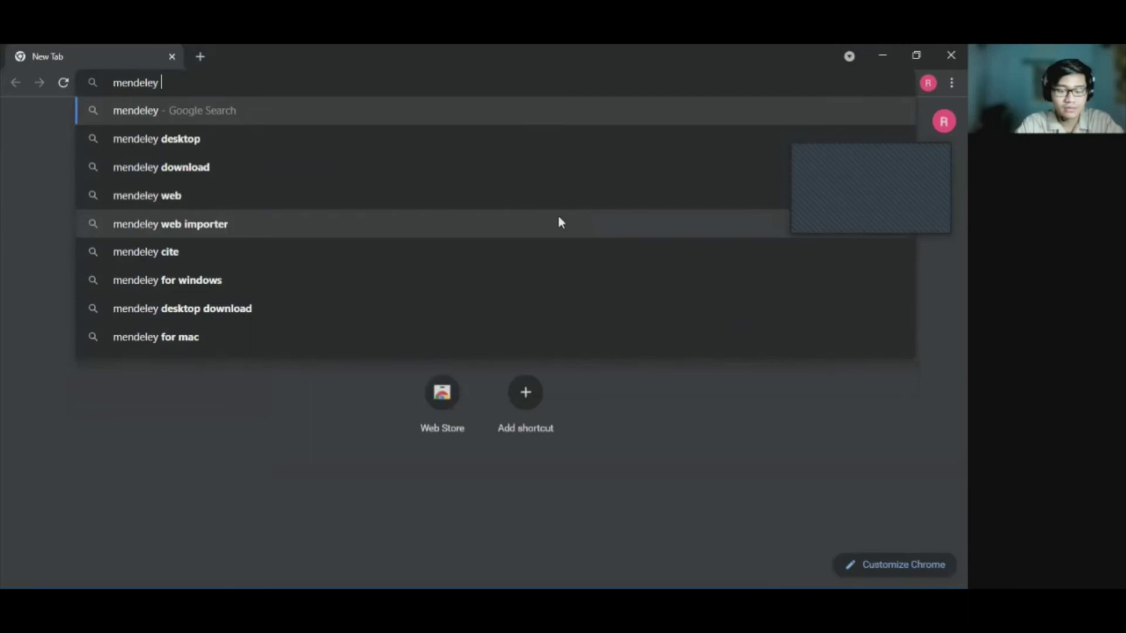
type("web importer")
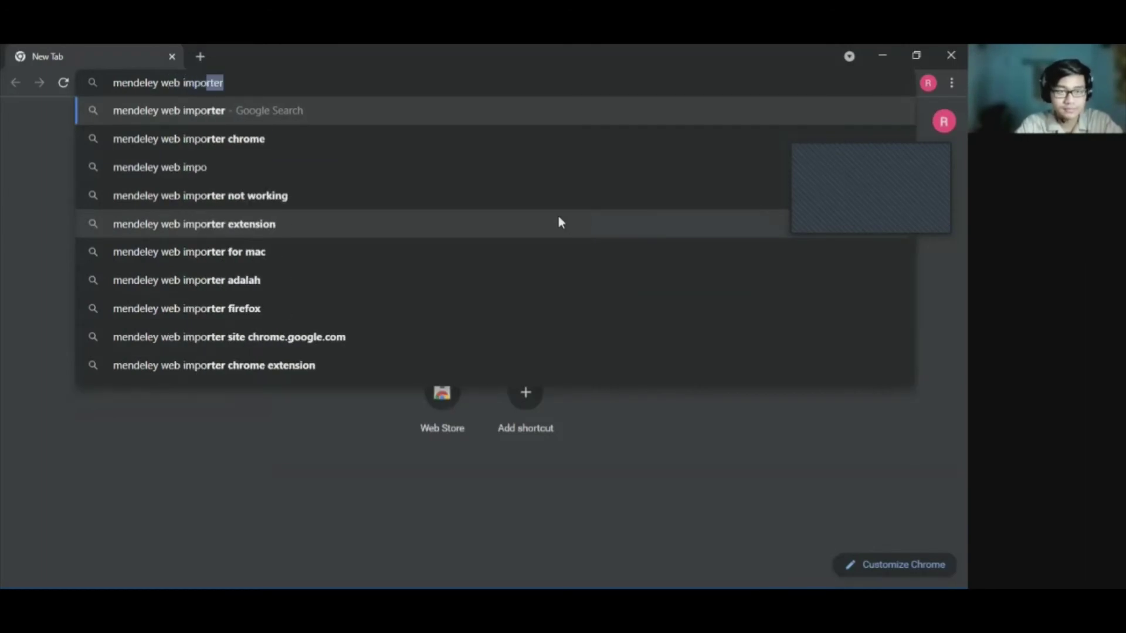
key("Return")
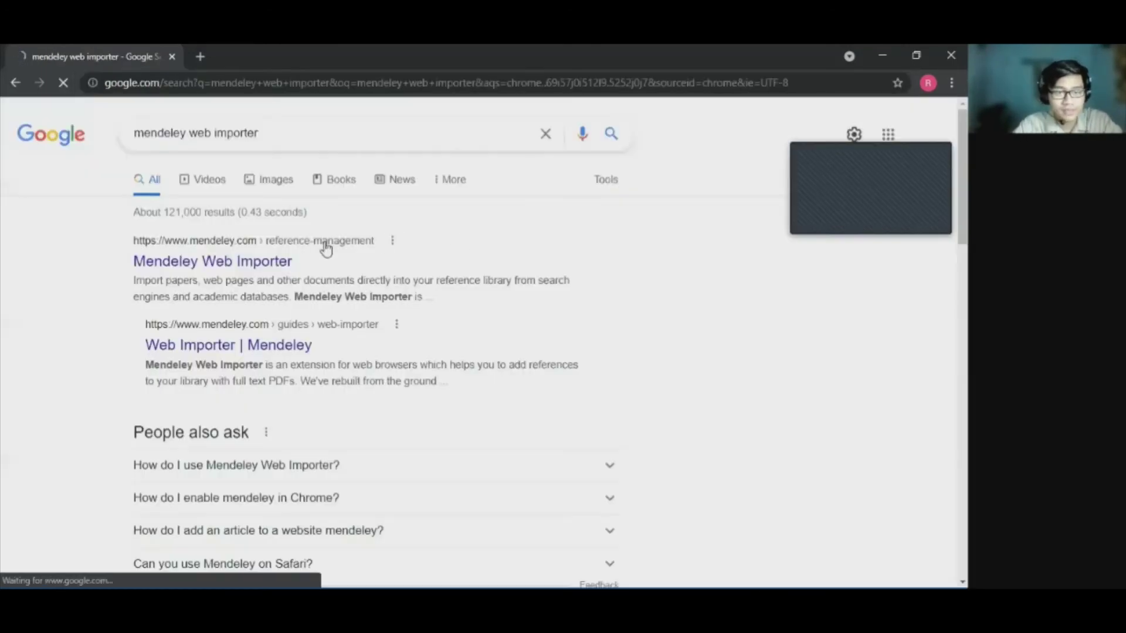
left_click(271, 260)
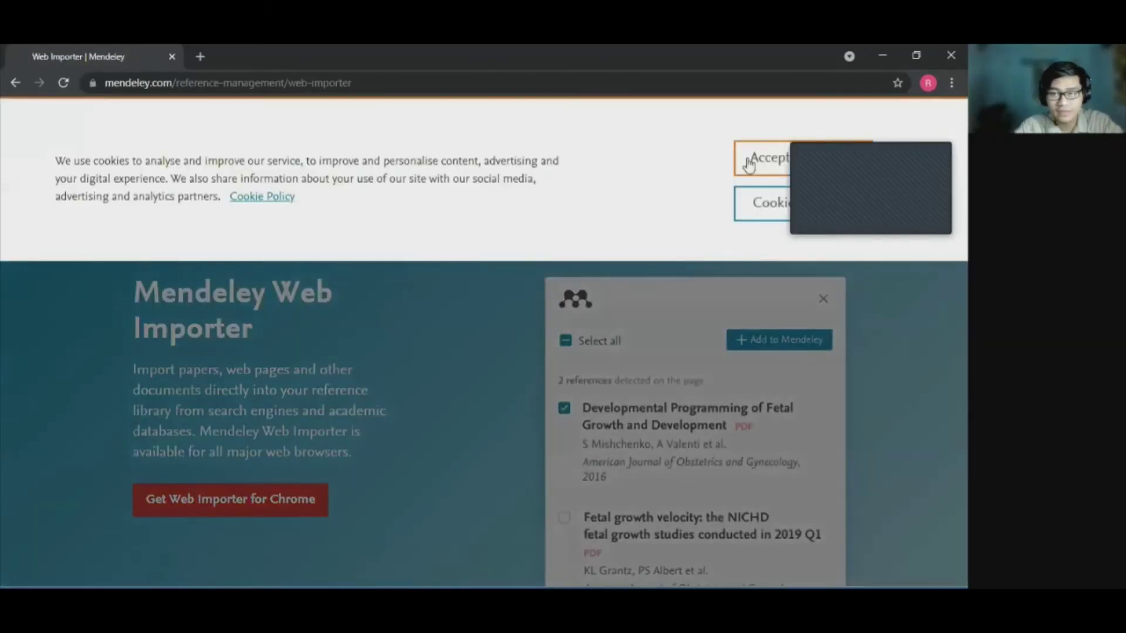
Accept cookies and add Mendeley Web Importer to Chrome from its Web Store listing.
left_click(761, 158)
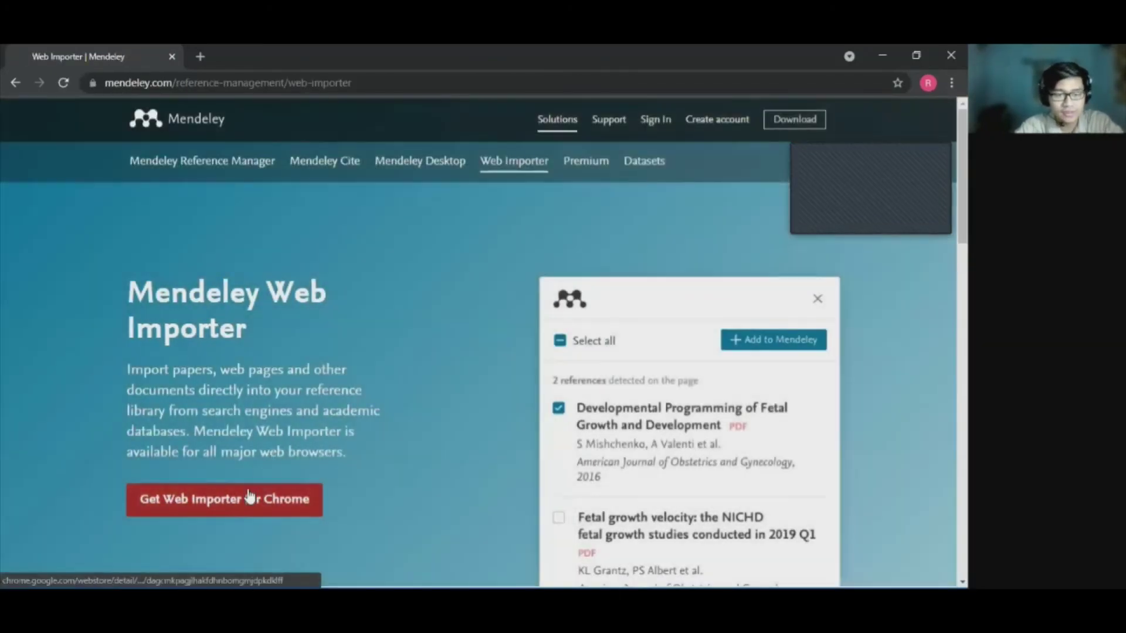
left_click(249, 496)
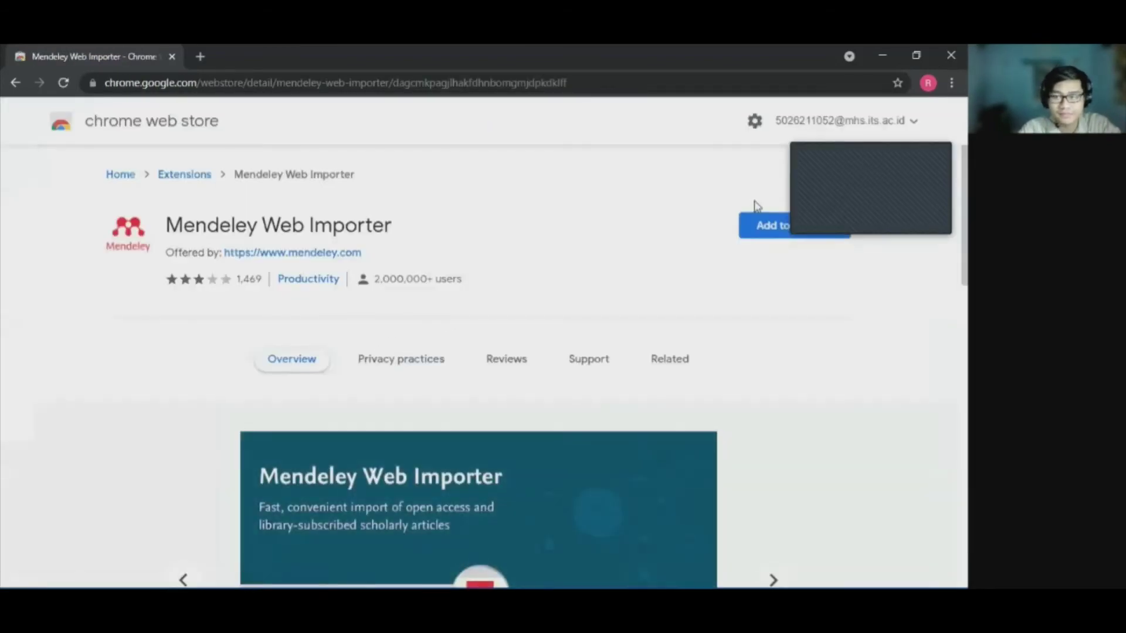
left_click(767, 227)
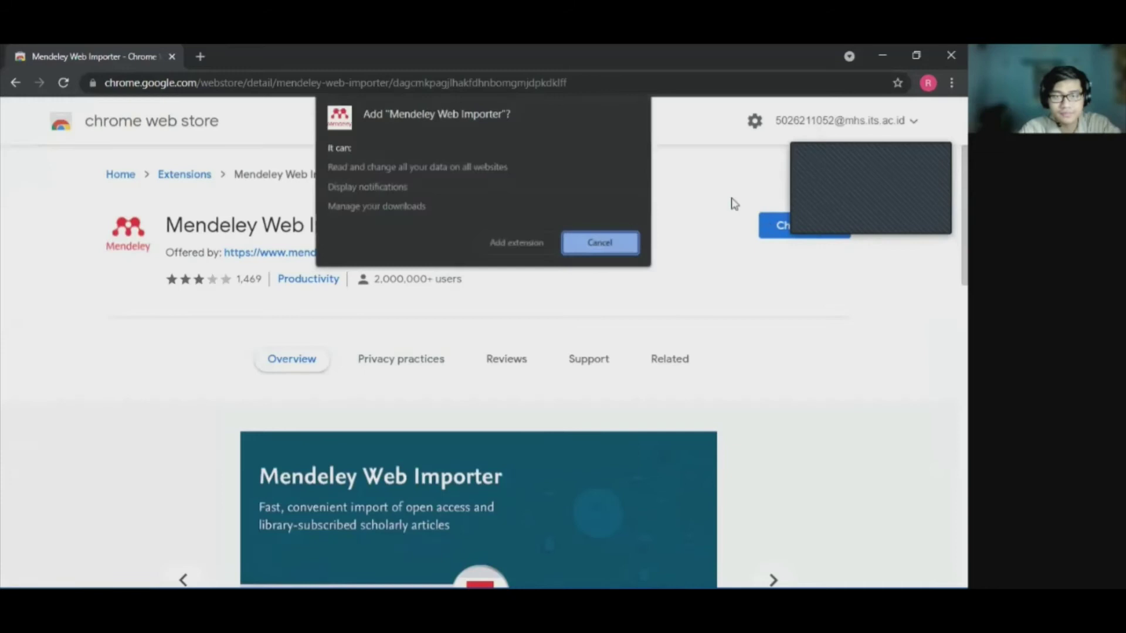
left_click(526, 245)
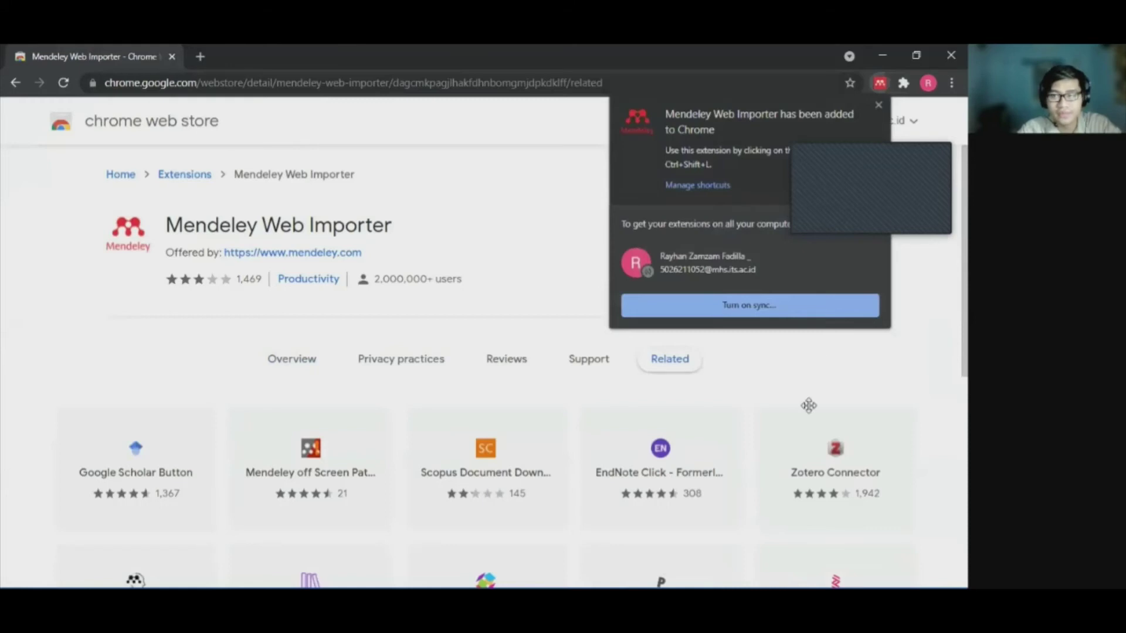
left_click(921, 193)
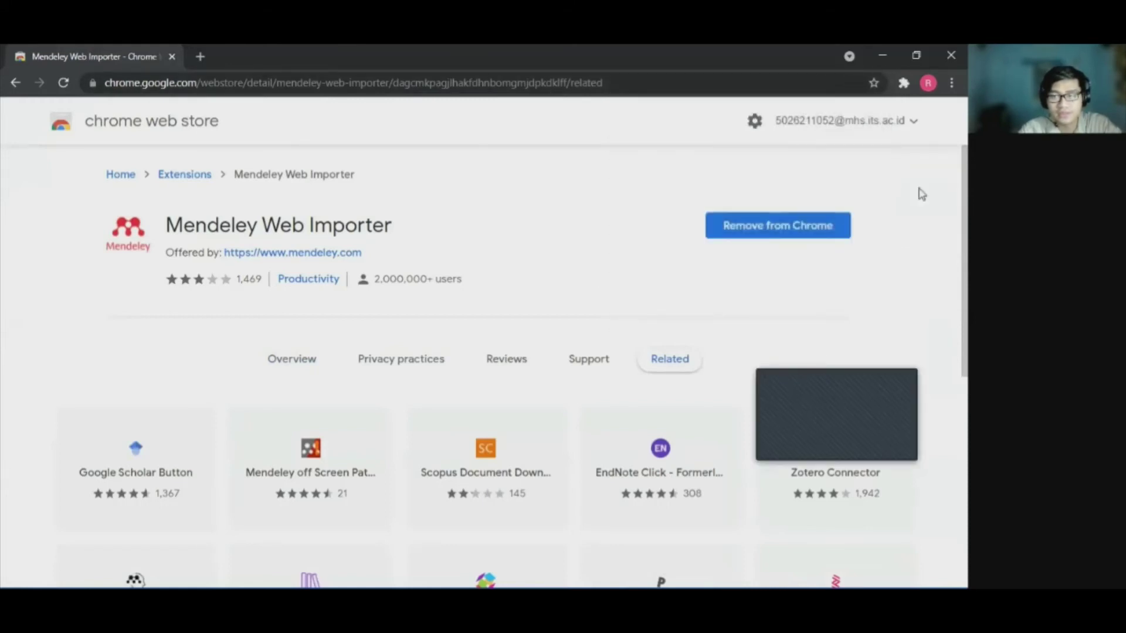
Reach Google Scholar in a new tab and search it for 'data science'.
left_click(197, 54)
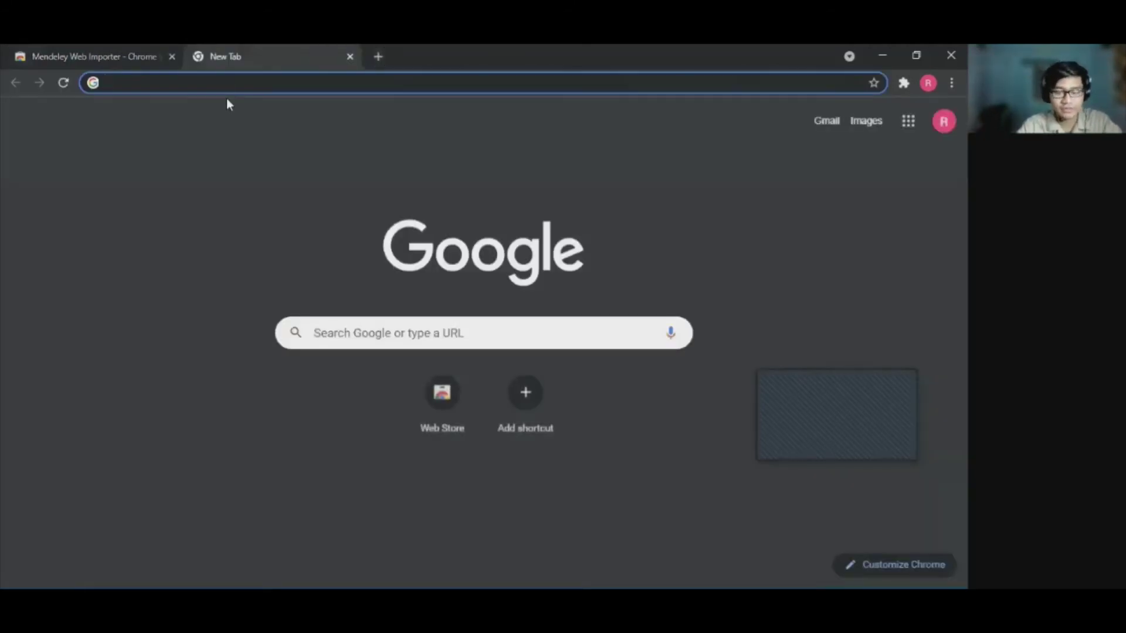
type("scho")
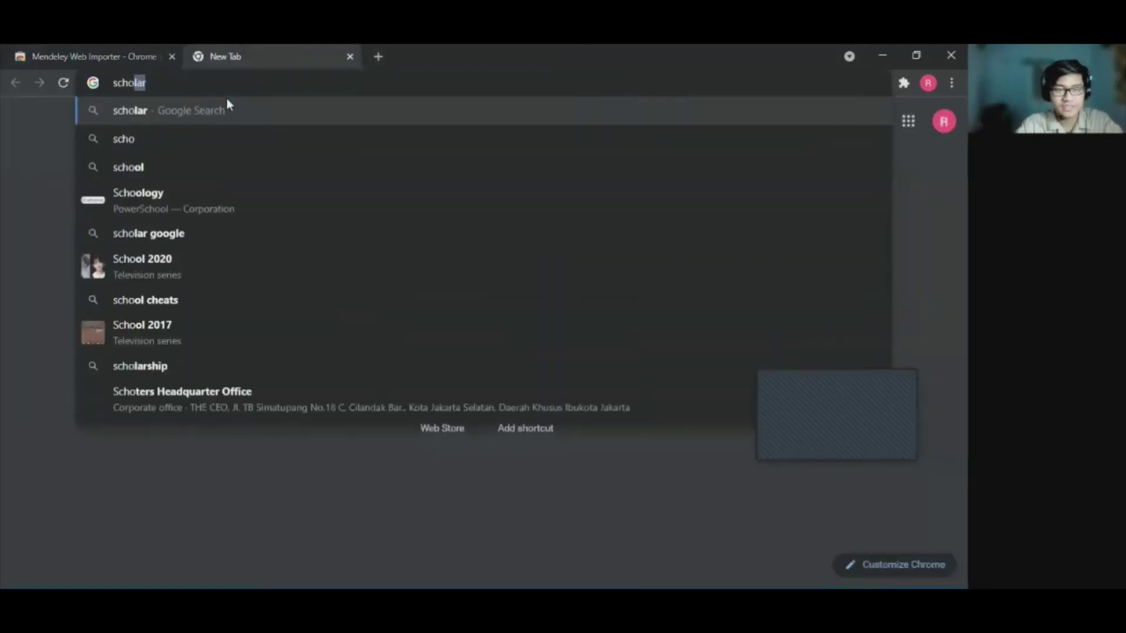
type("lar")
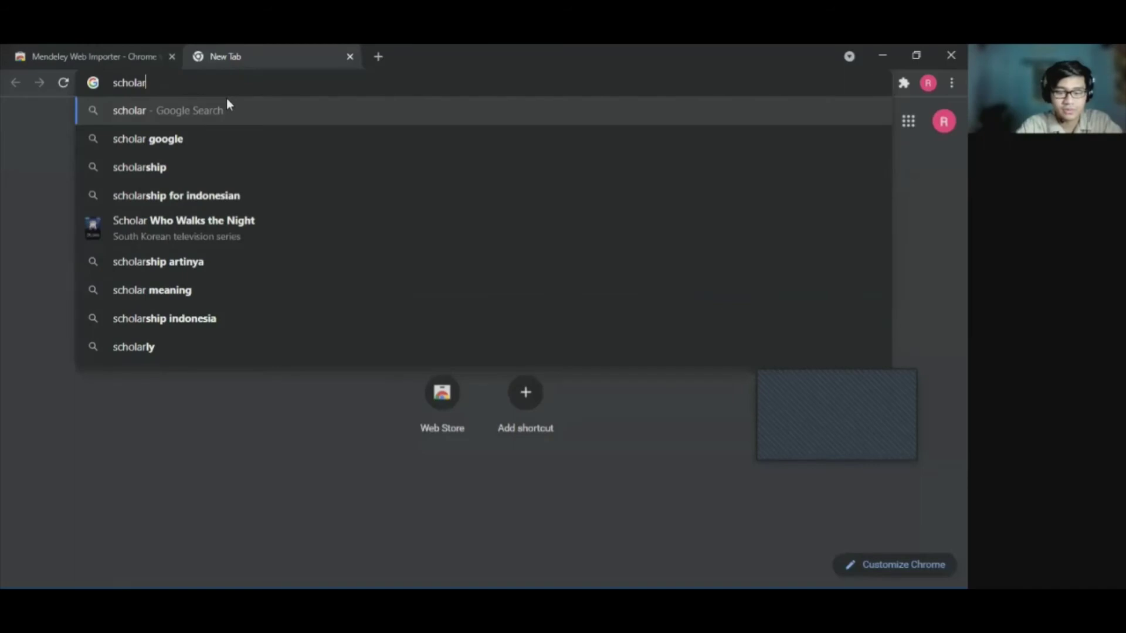
type(" google")
key("Return")
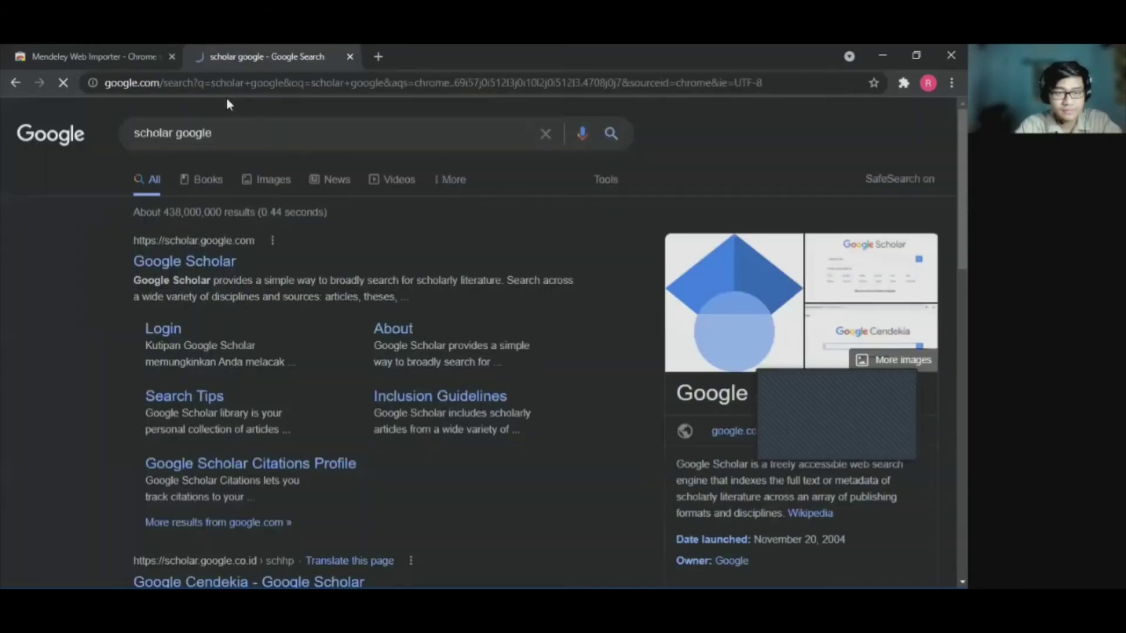
left_click(207, 262)
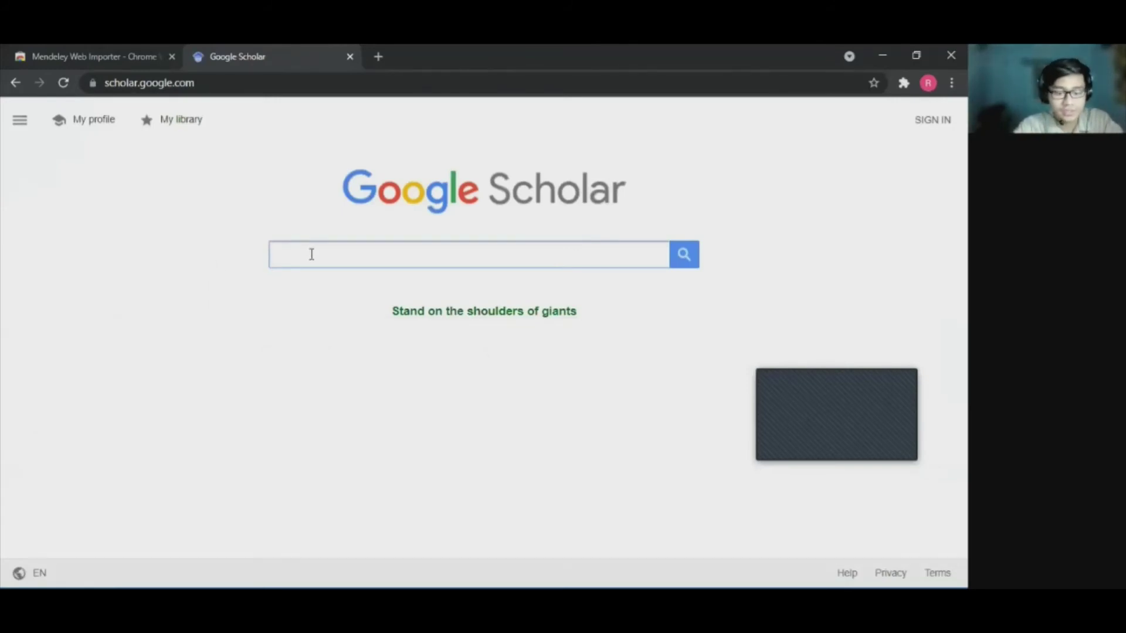
type("data s")
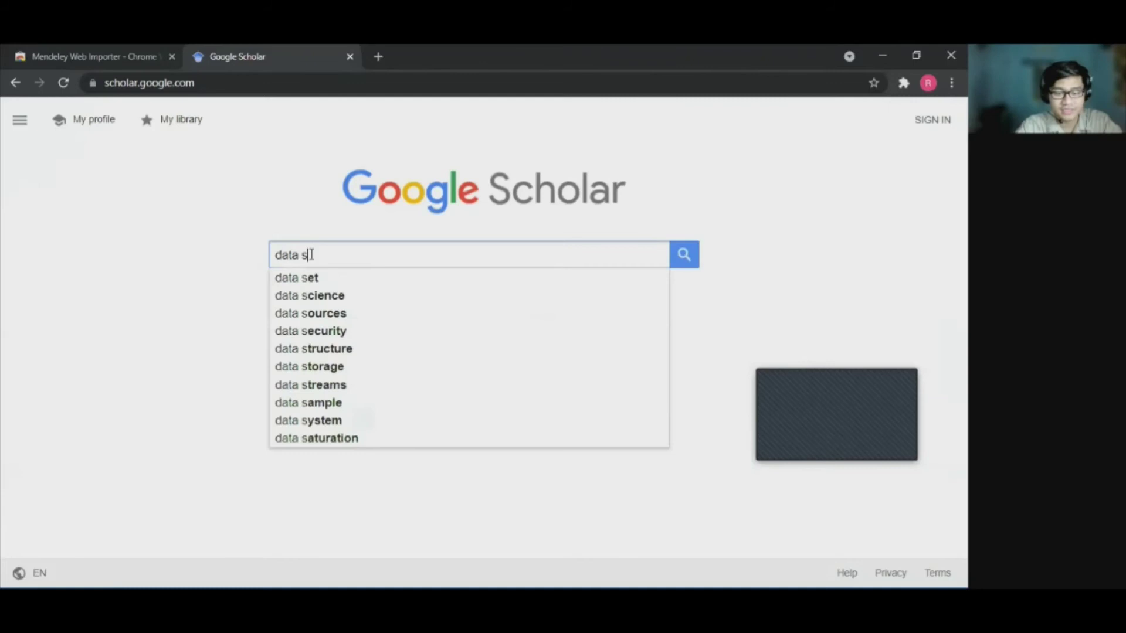
type("cience")
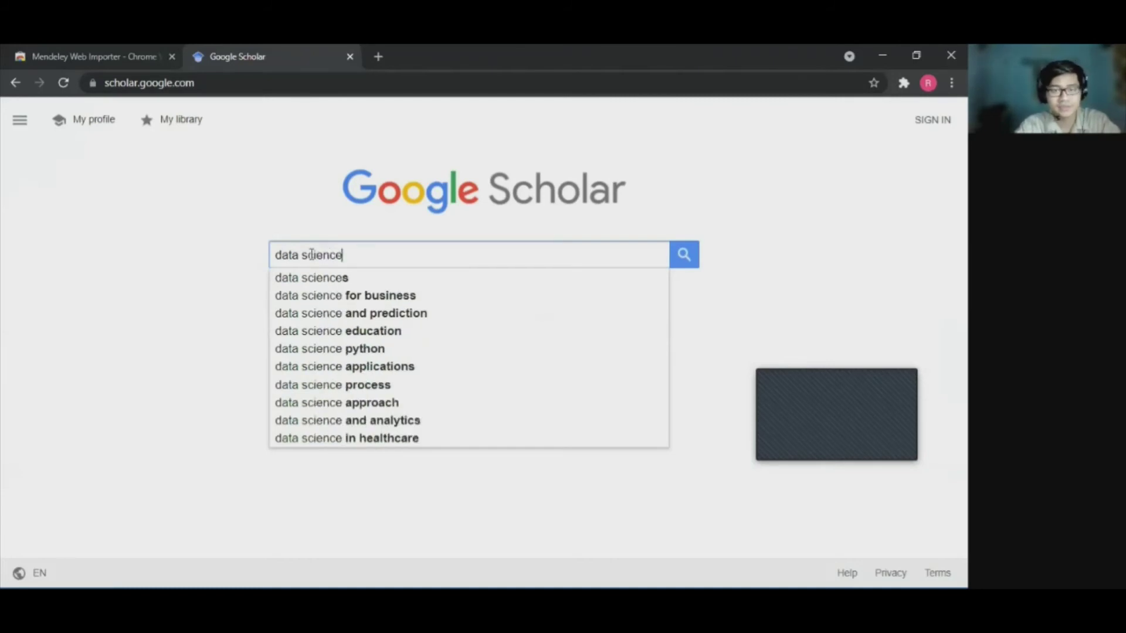
key("Return")
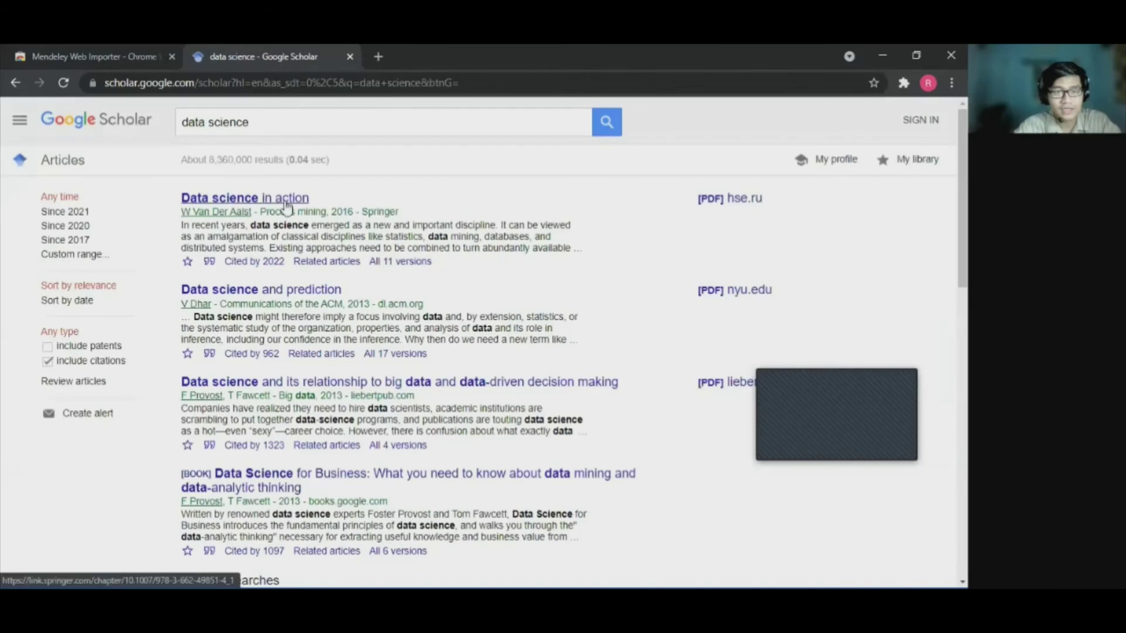
Open the 'Data science in action' chapter on SpringerLink, accept cookies, and list Chrome's extensions.
left_click(287, 201)
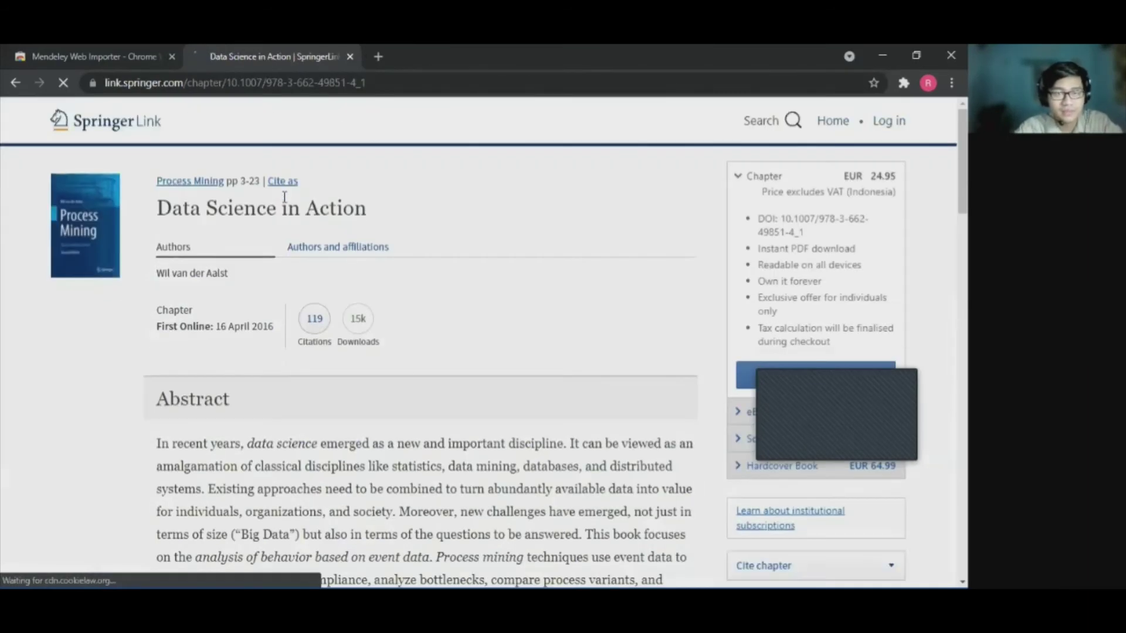
left_click(226, 548)
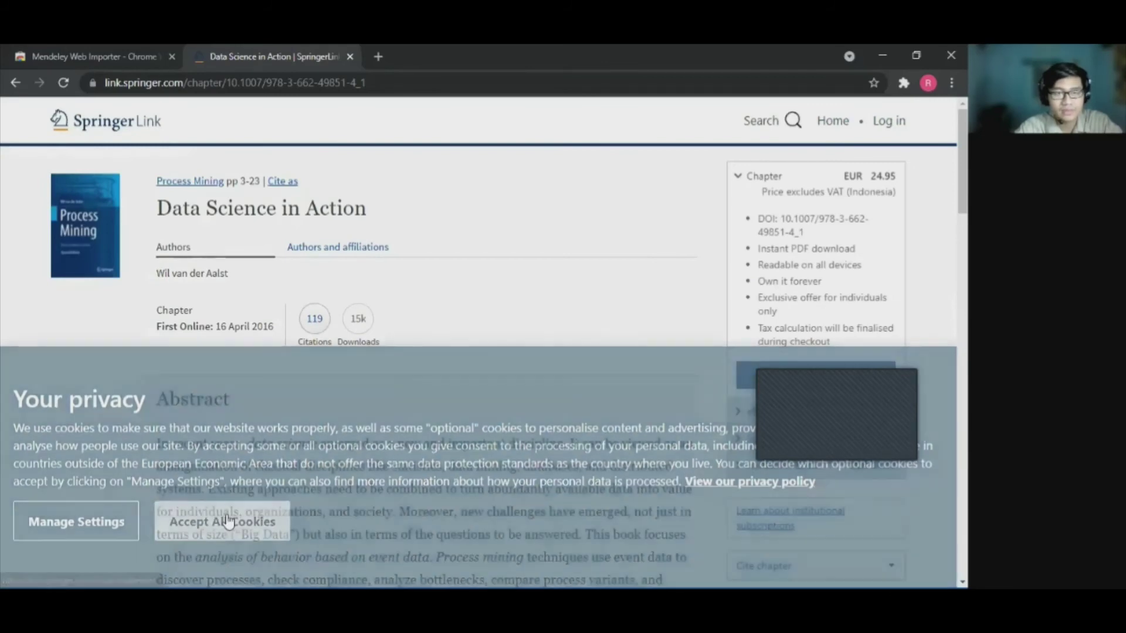
scroll(508, 347, "down", 8)
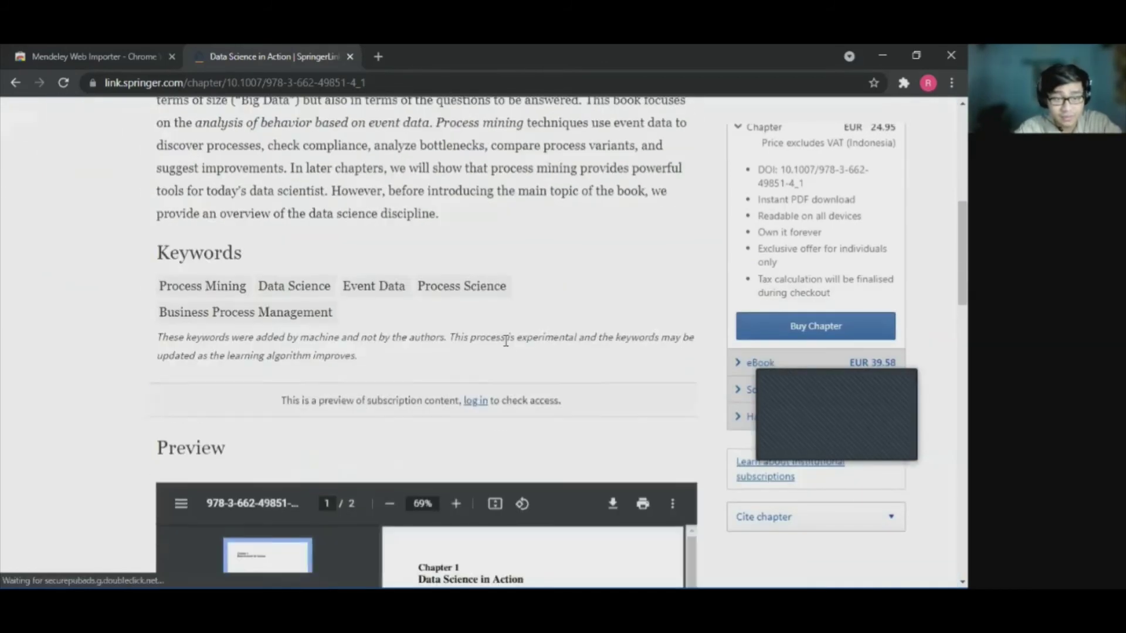
scroll(507, 347, "up", 10)
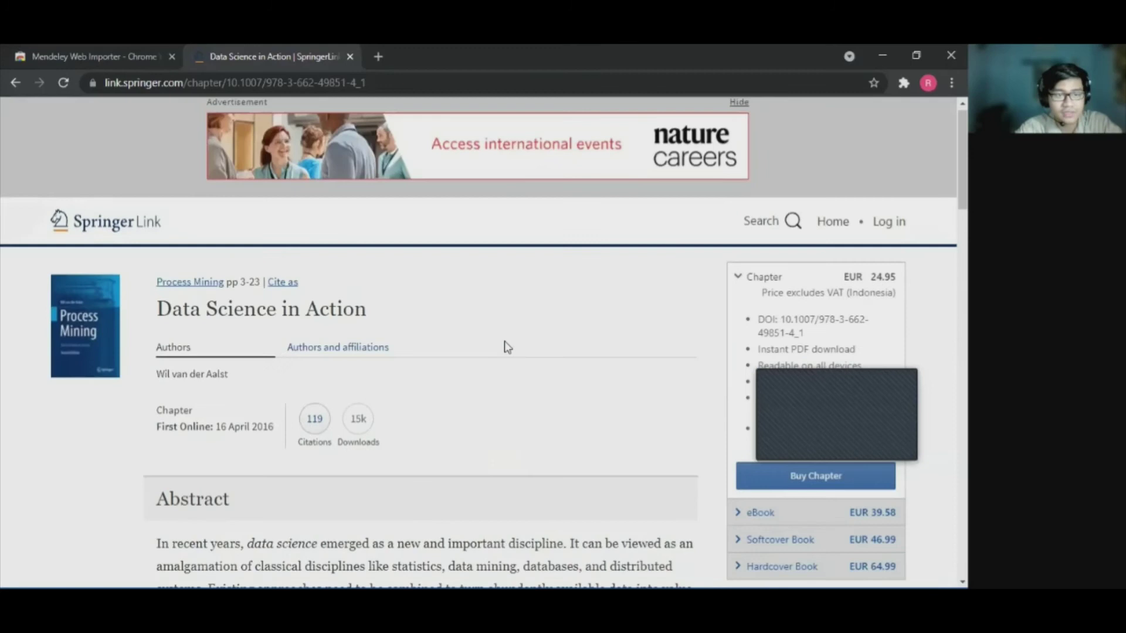
left_click(902, 82)
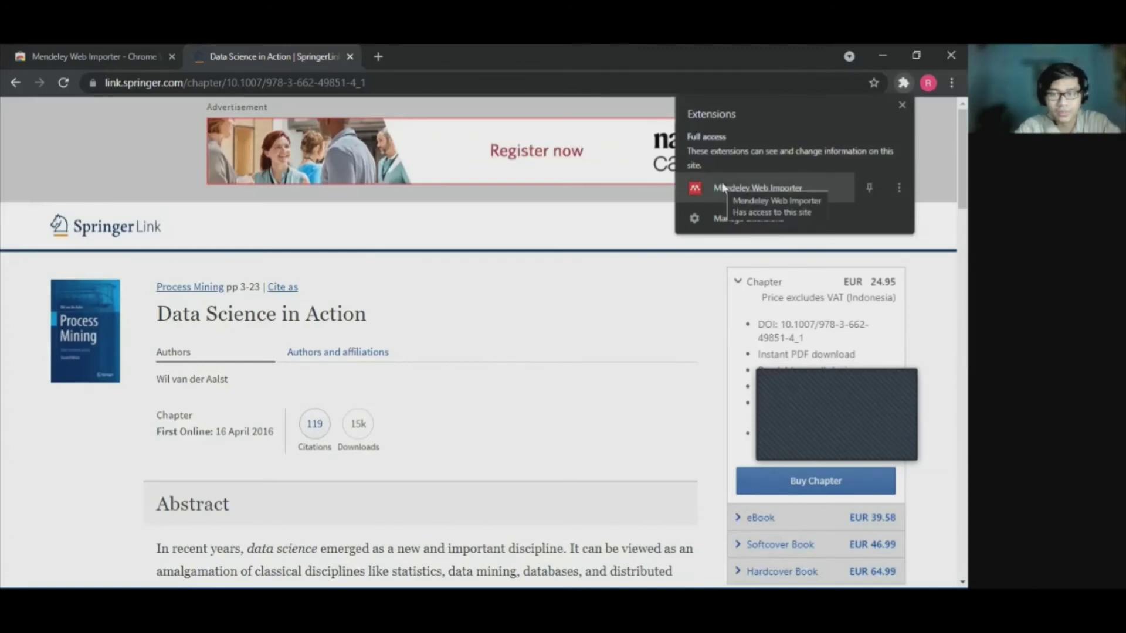
Launch Mendeley Web Importer and sign in with the account e-mail and password, not saving the password.
left_click(722, 186)
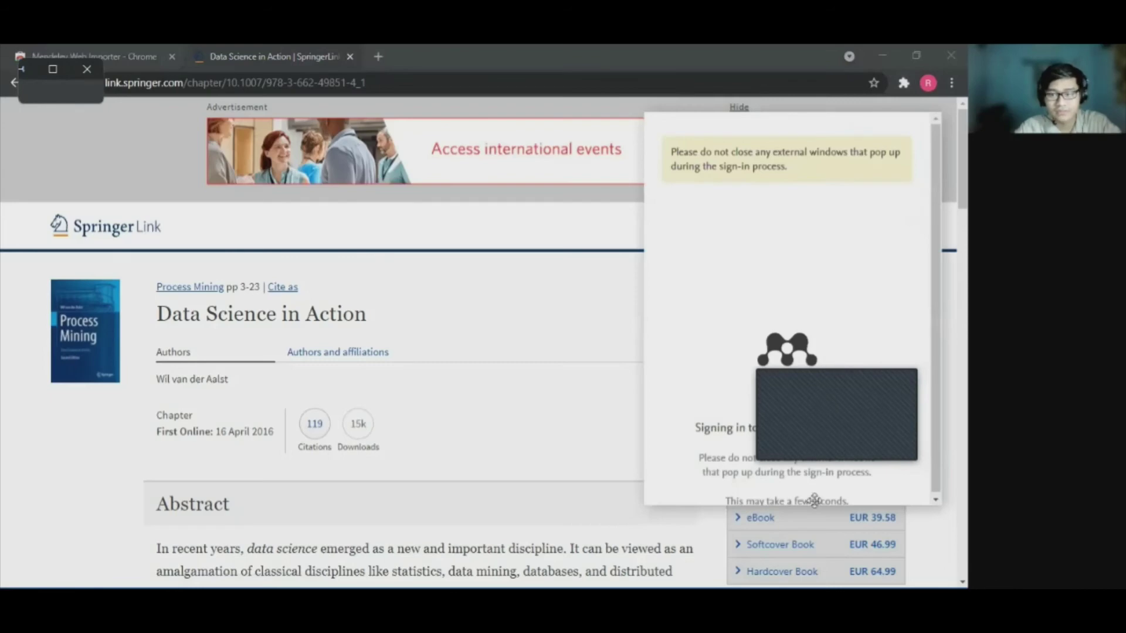
left_click(798, 310)
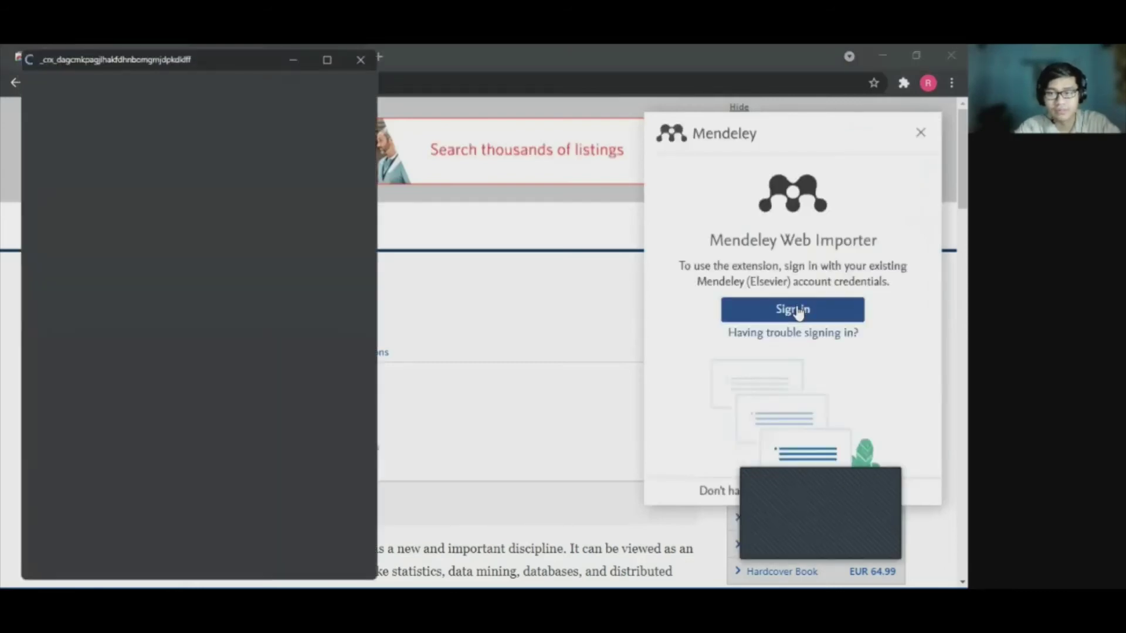
left_click(211, 221)
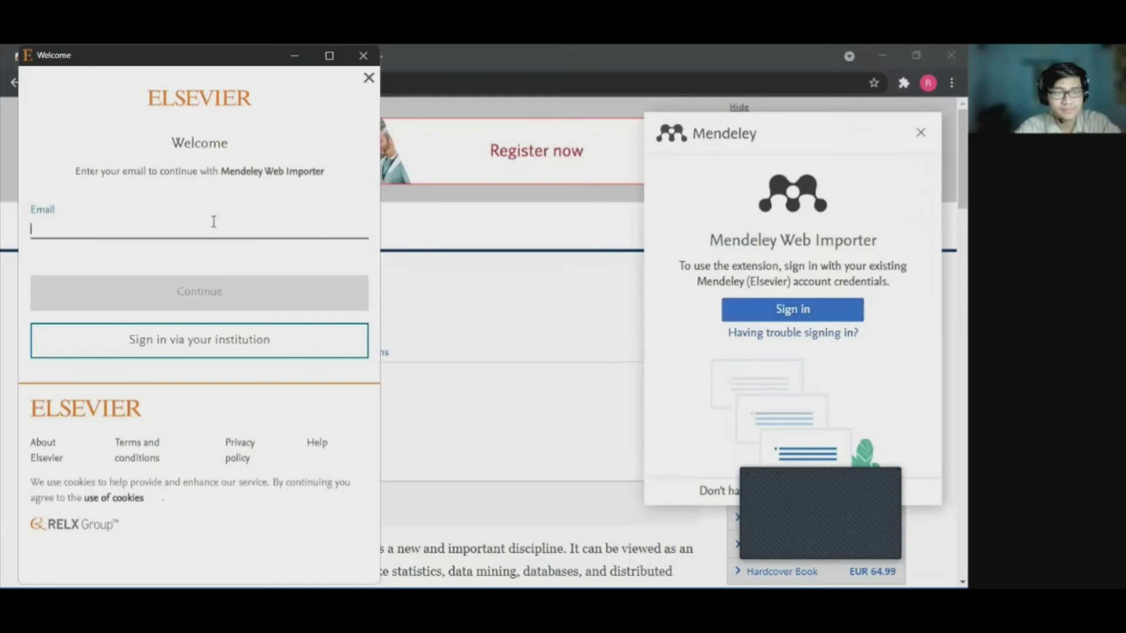
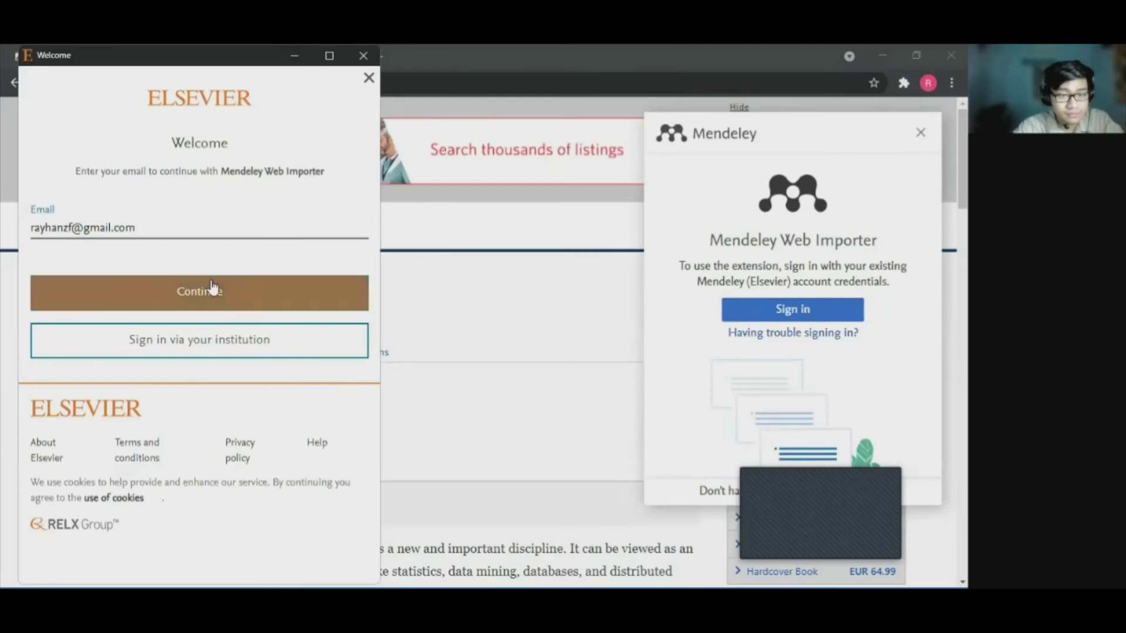
left_click(212, 284)
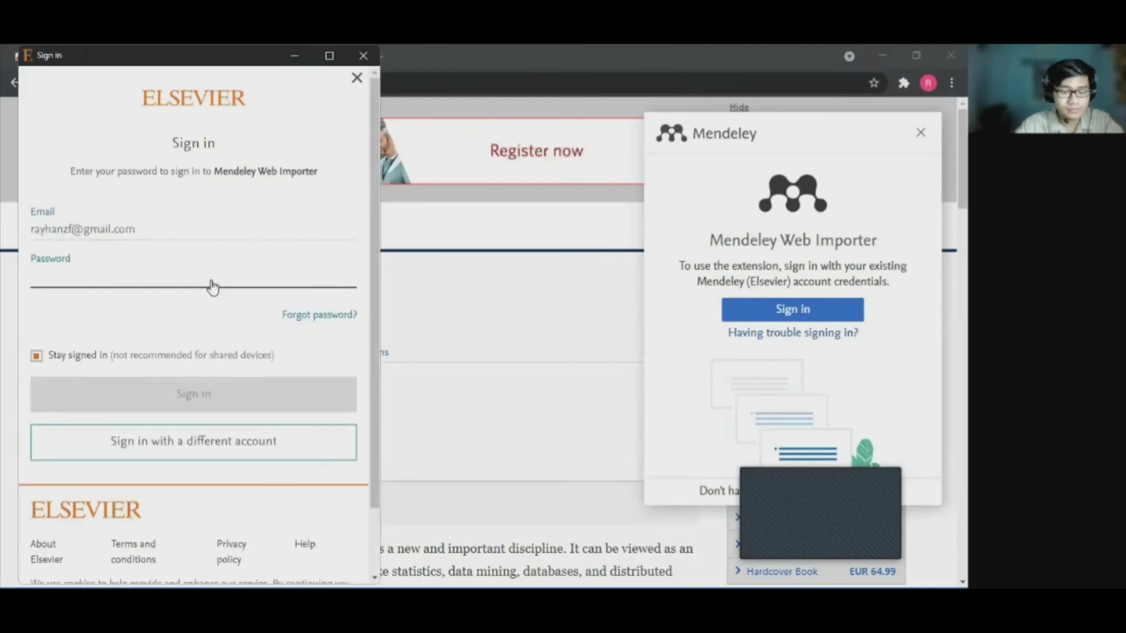
type("***")
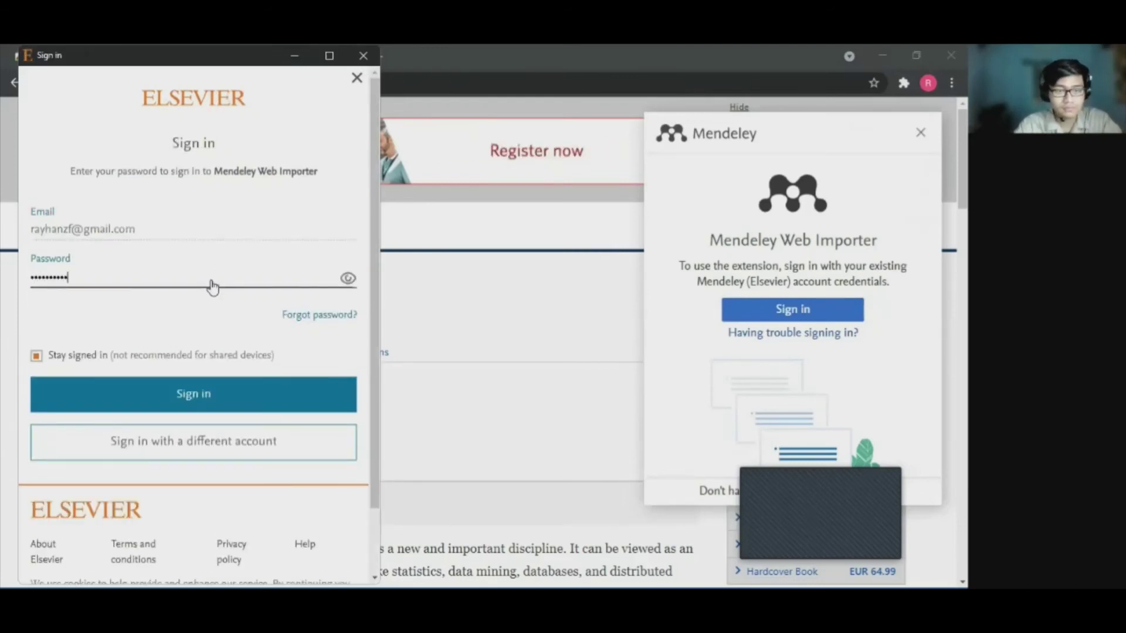
key("Return")
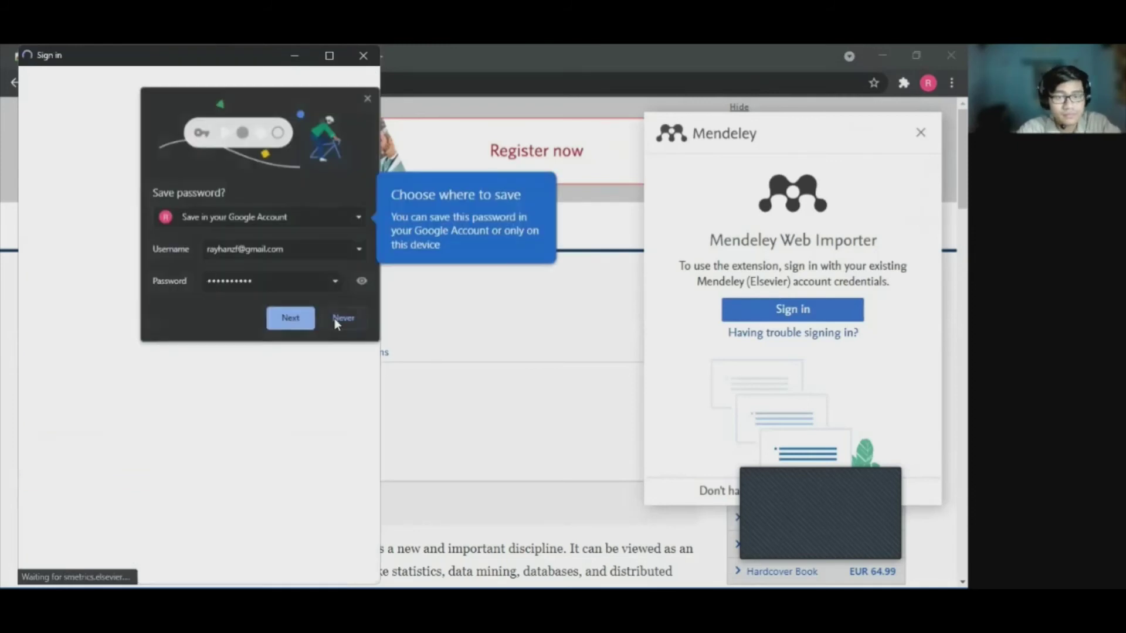
left_click(291, 323)
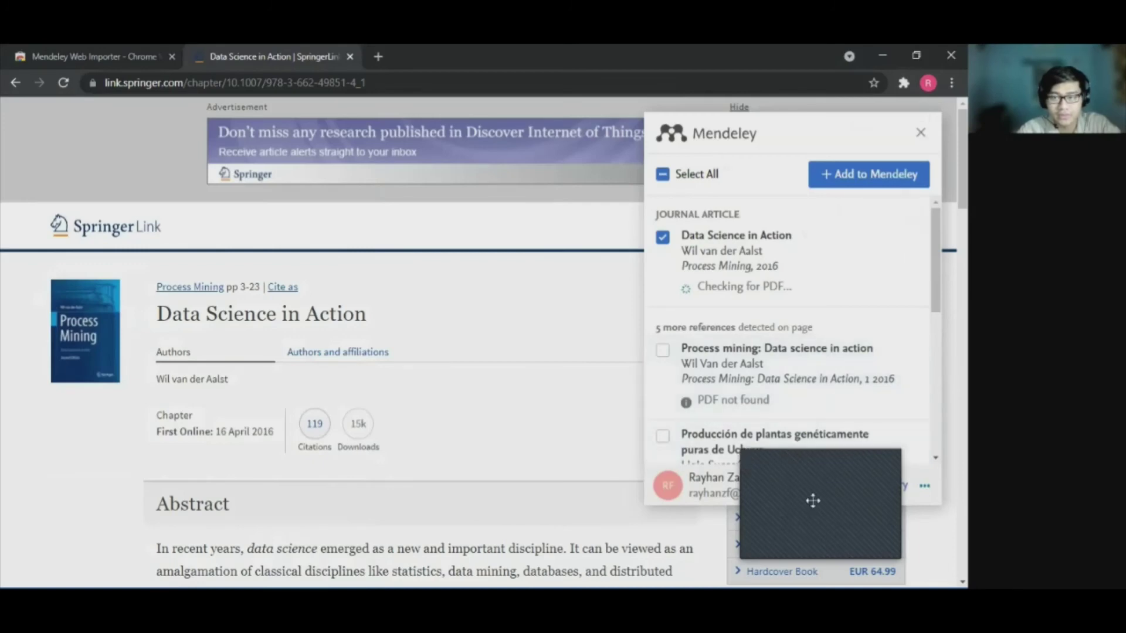
Re-tick the Data Science in Action reference, add it to My Library, and launch Word.
left_click(662, 238)
left_click(663, 238)
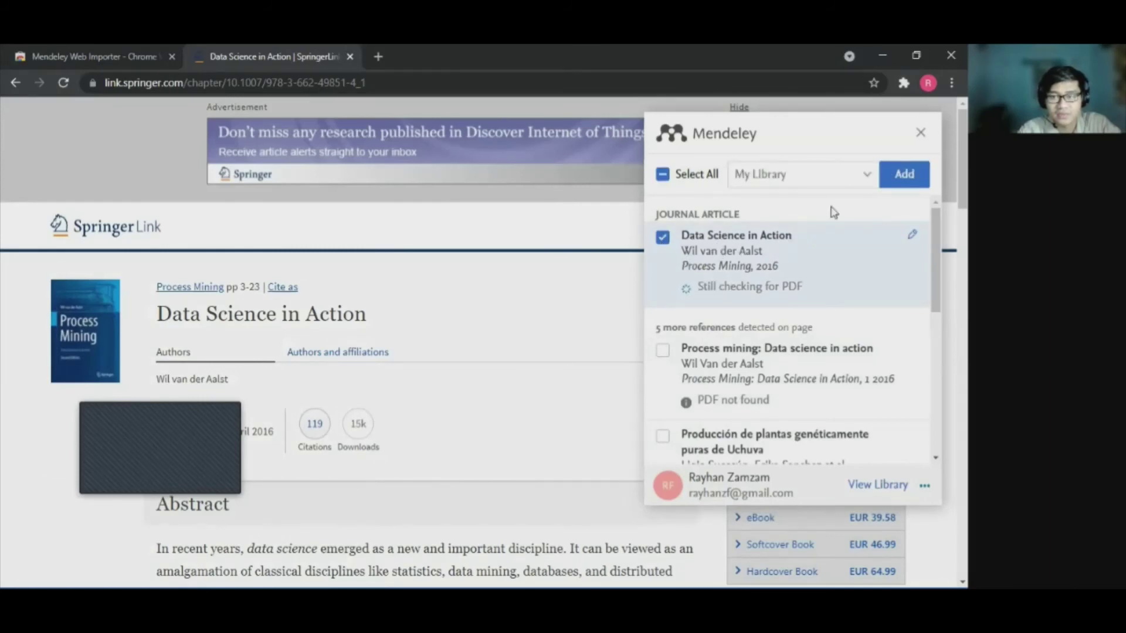
left_click(902, 177)
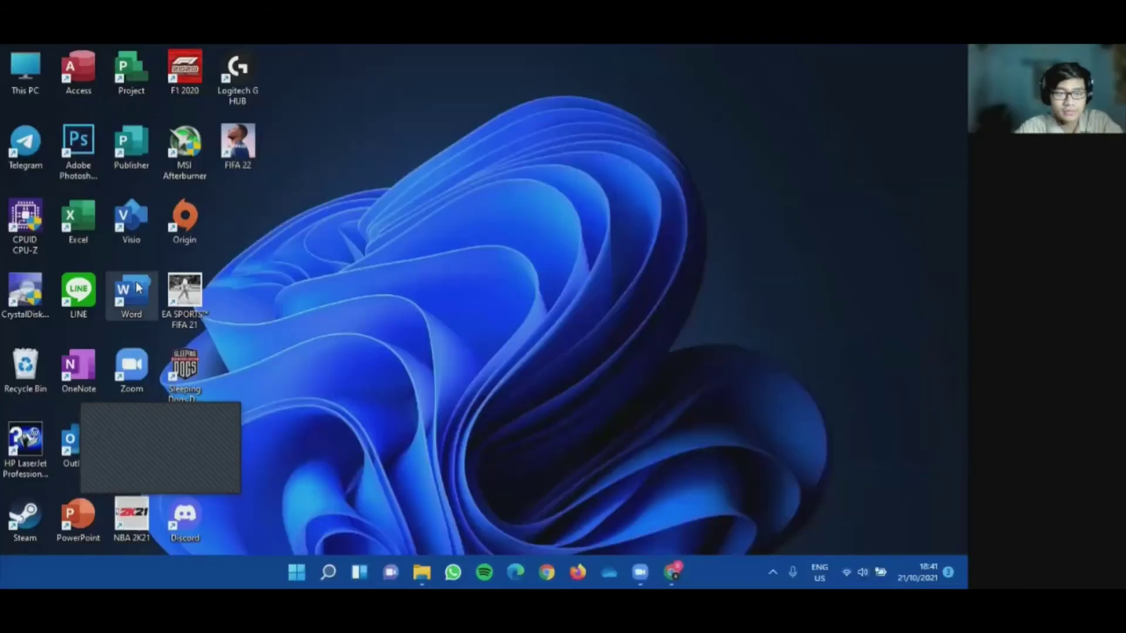
double_click(138, 287)
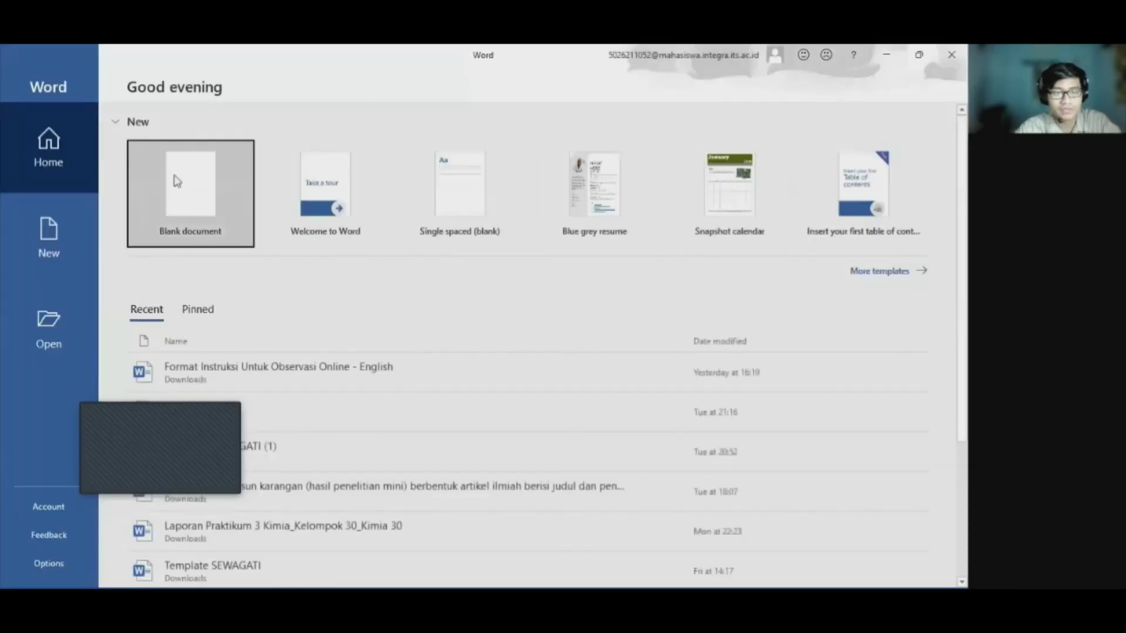
Create a blank document and use References > Insert Citation to jump to Mendeley's library.
left_click(184, 186)
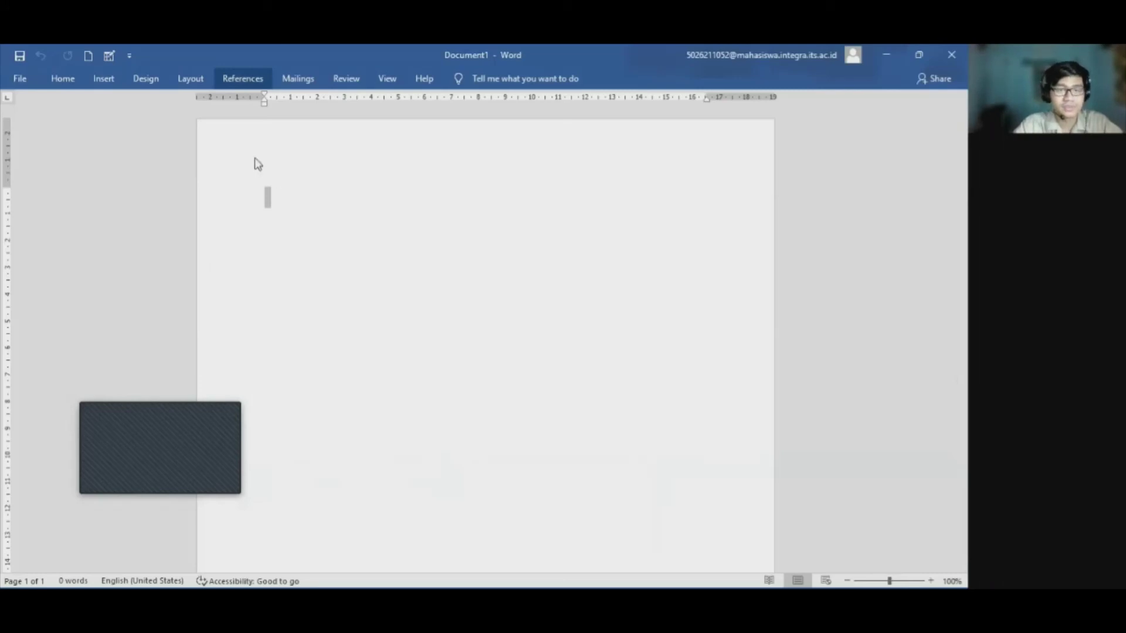
left_click(243, 79)
left_click(243, 79)
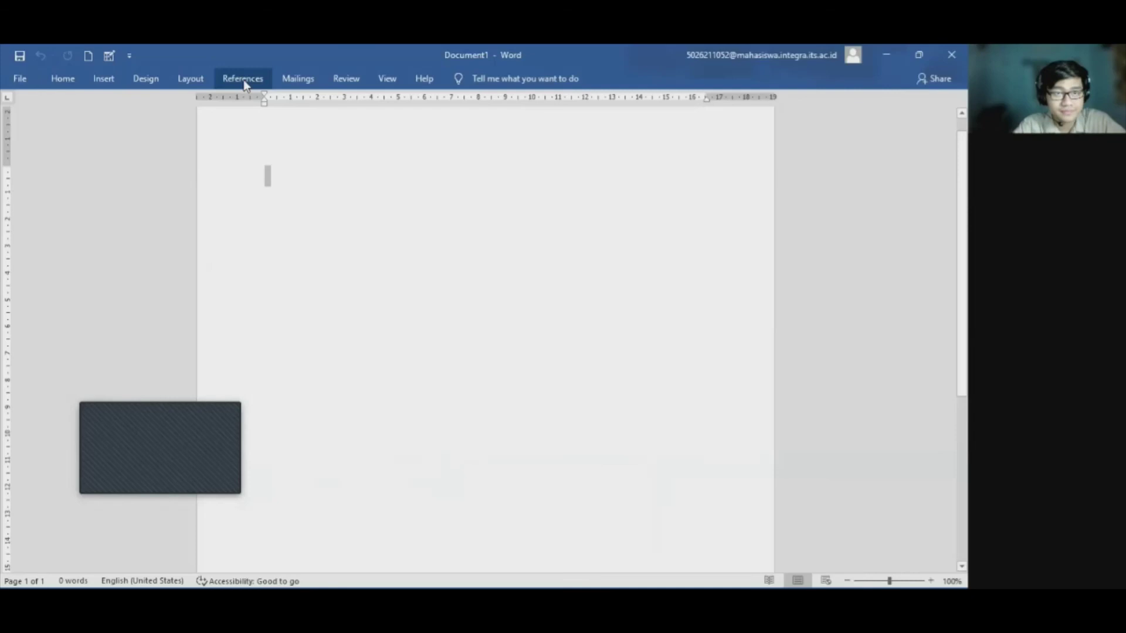
left_click(243, 79)
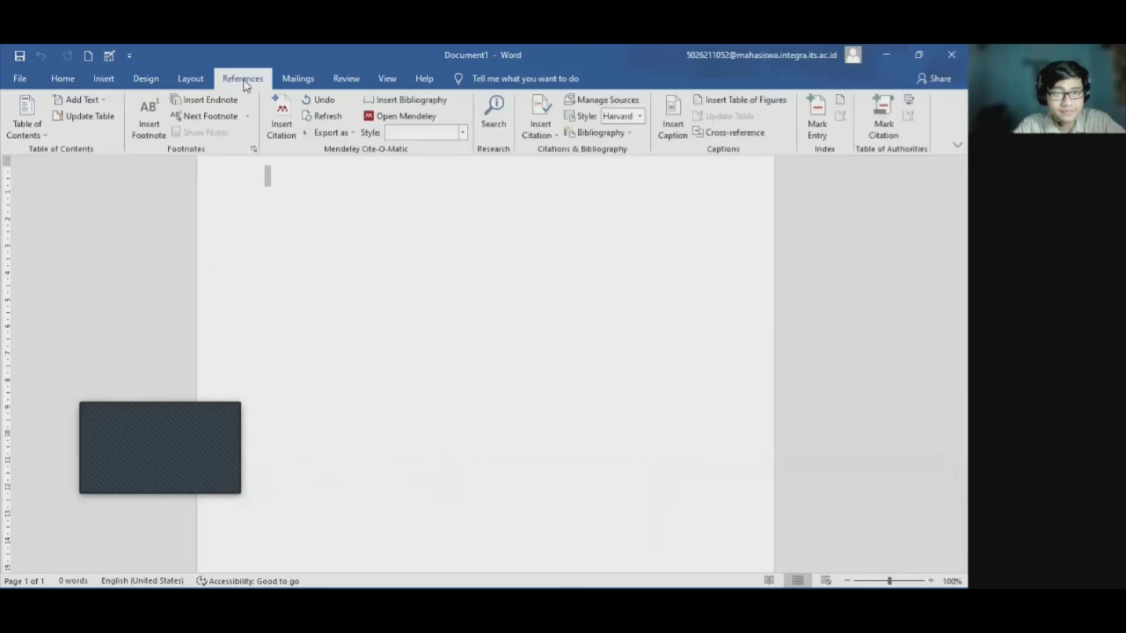
left_click(281, 121)
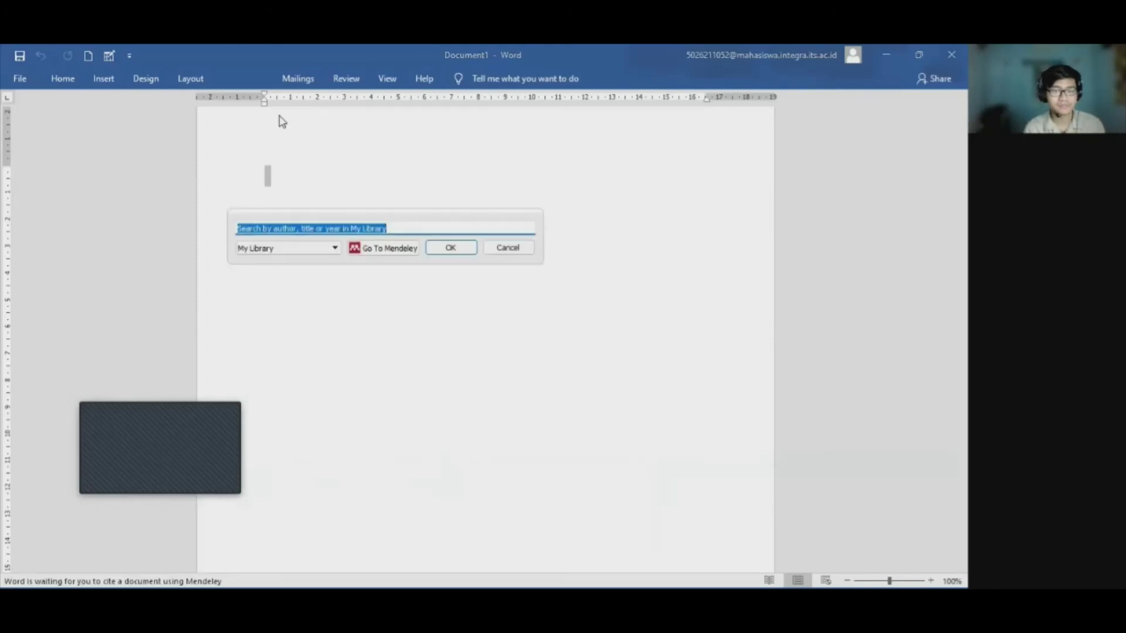
left_click(370, 250)
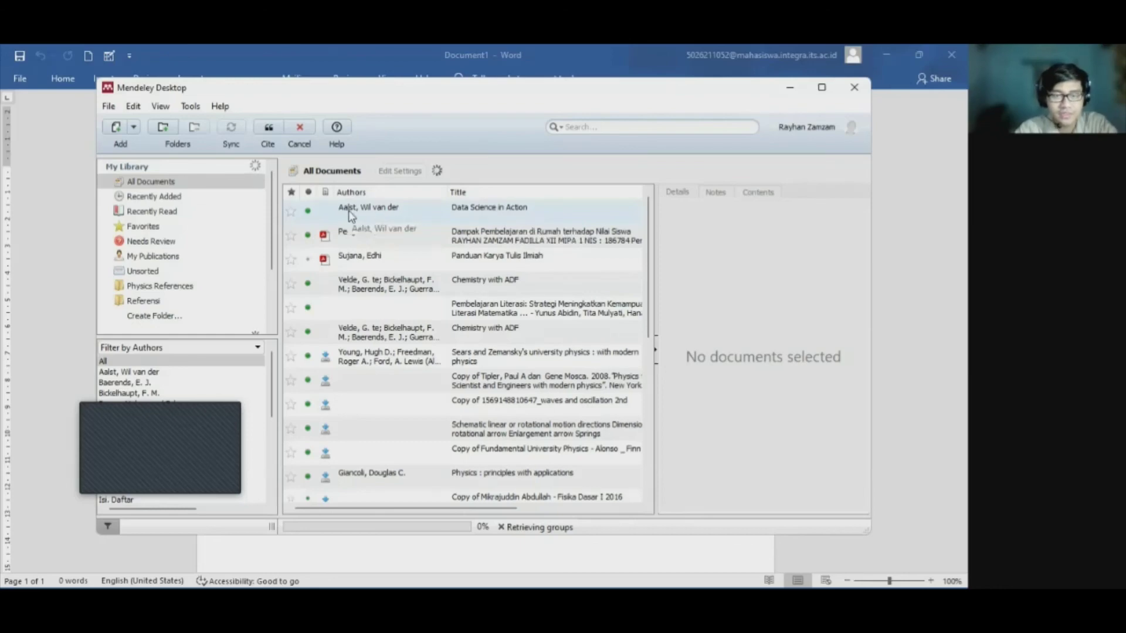
Copy the Data Science in Action entry as a formatted citation, then minimize Mendeley Desktop.
right_click(392, 212)
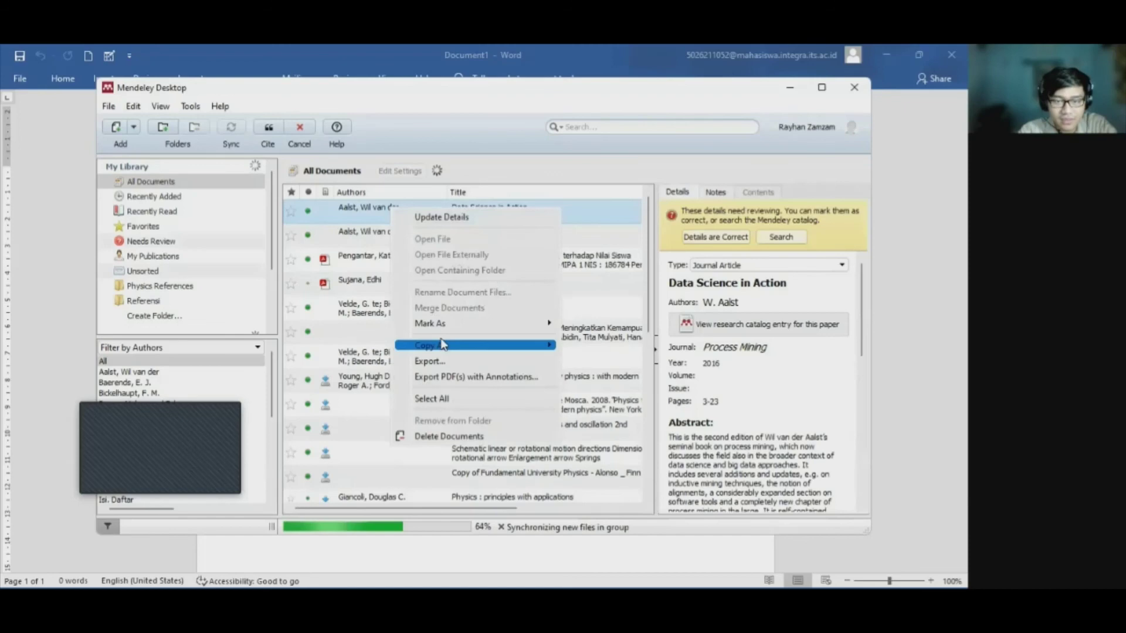
mouse_move(443, 345)
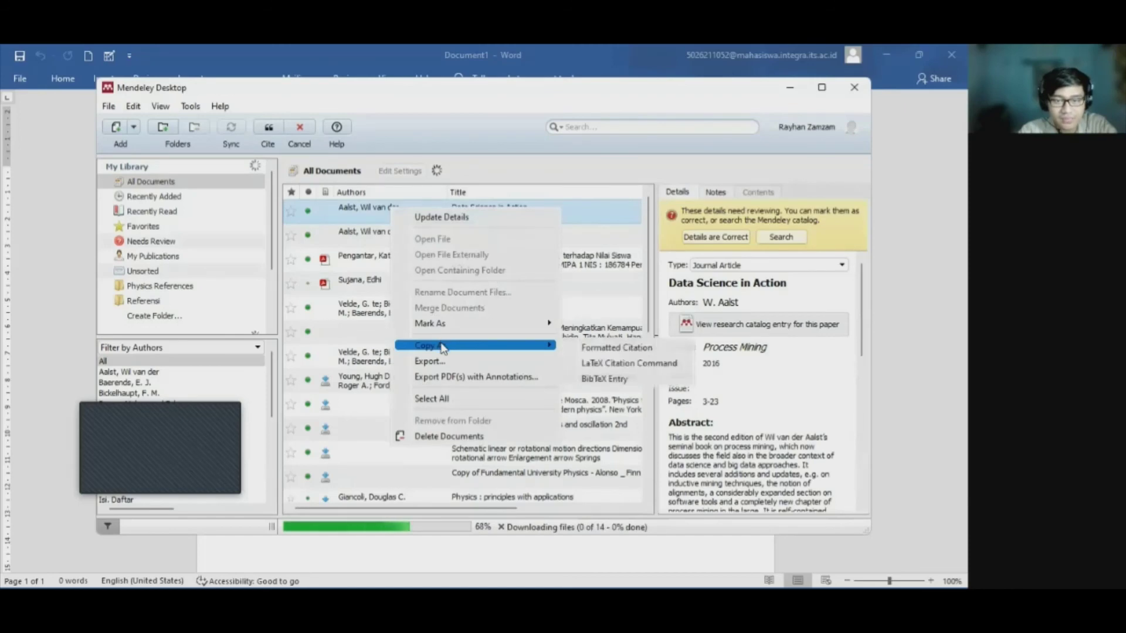
left_click(602, 353)
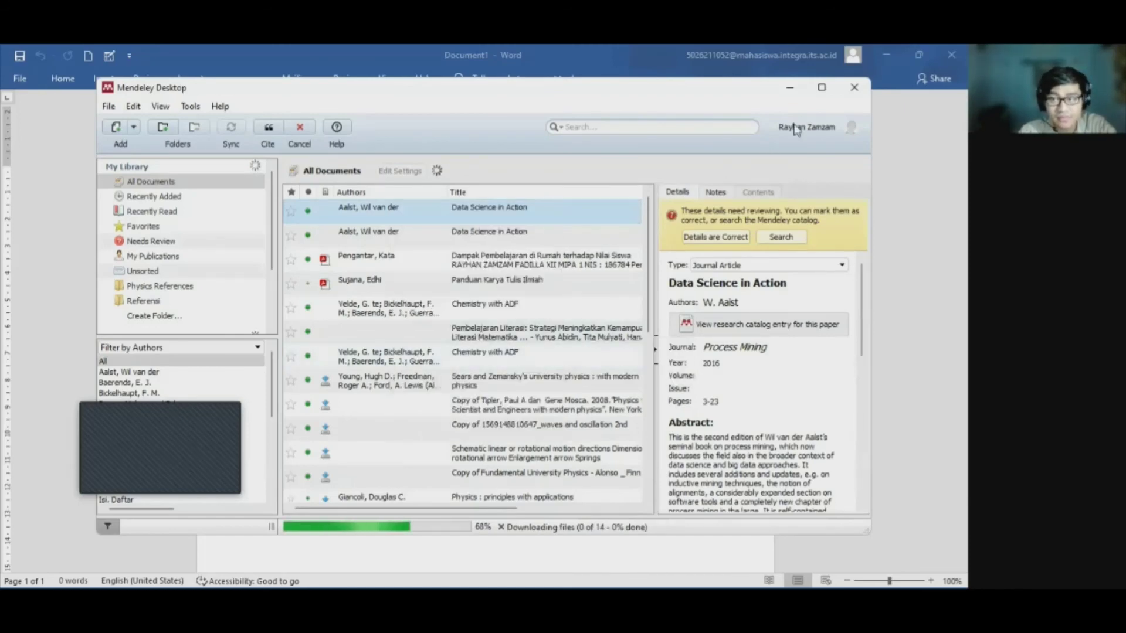
left_click(797, 91)
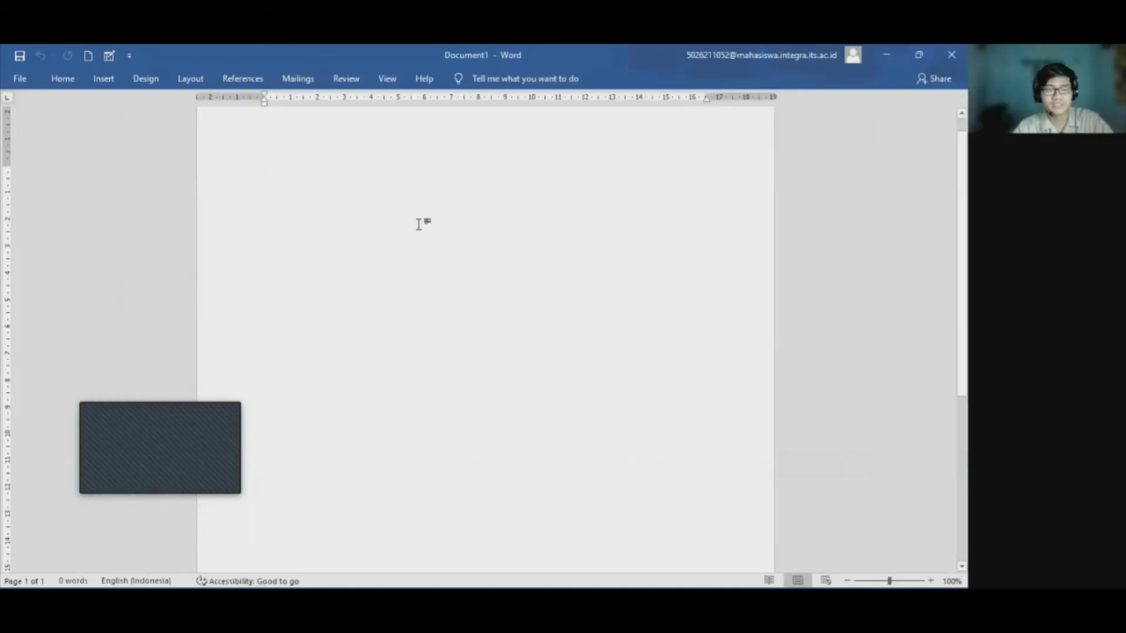
Paste the 'Data Science in Action' (2016) formatted citation into Document1 with Ctrl+V.
key("ctrl+v")
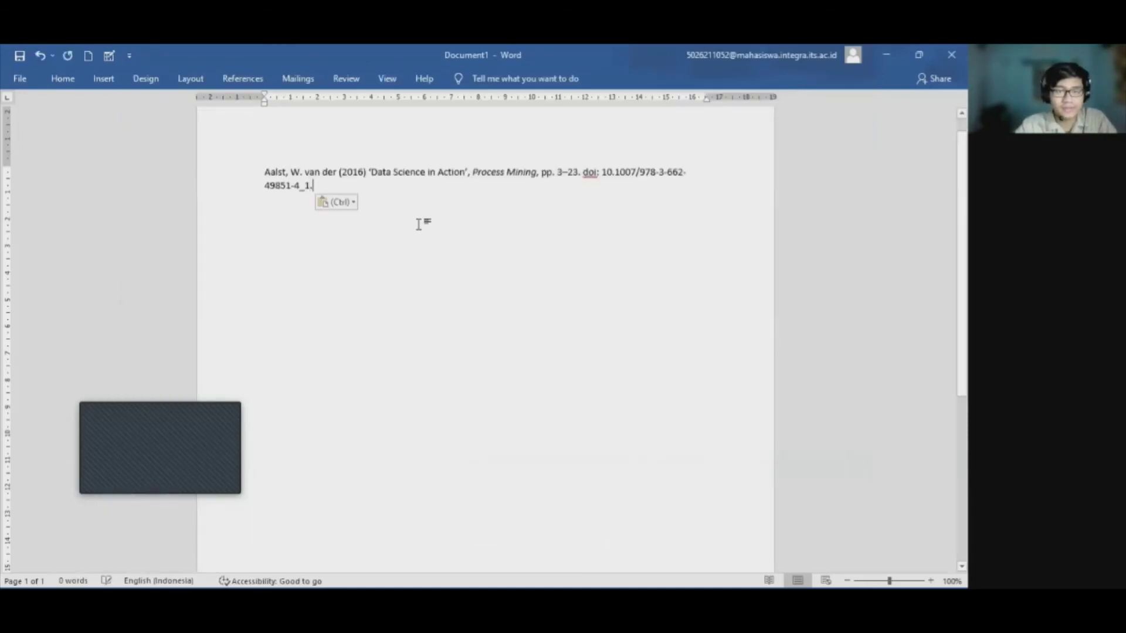